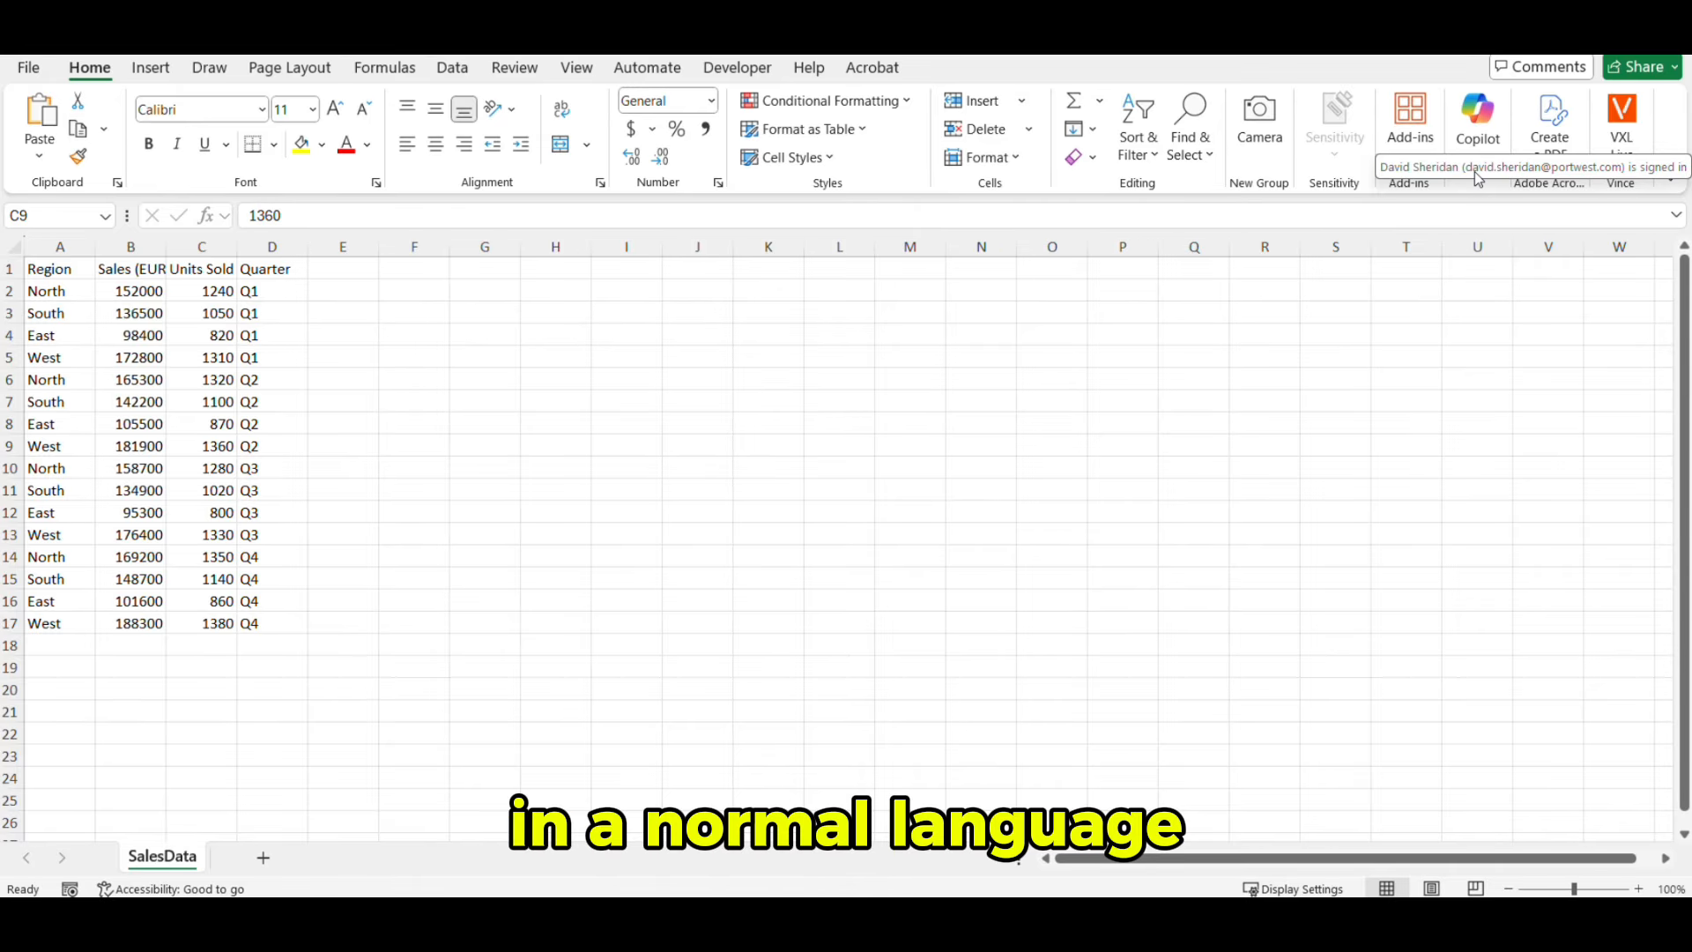
- Open Copilot for the workbook, skip its intro, and ask it to "Analyse this data by region and tell me which region is underperforming"
{"action": "left_click", "coordinate": [1479, 141]}
{"action": "left_click", "coordinate": [1495, 206]}
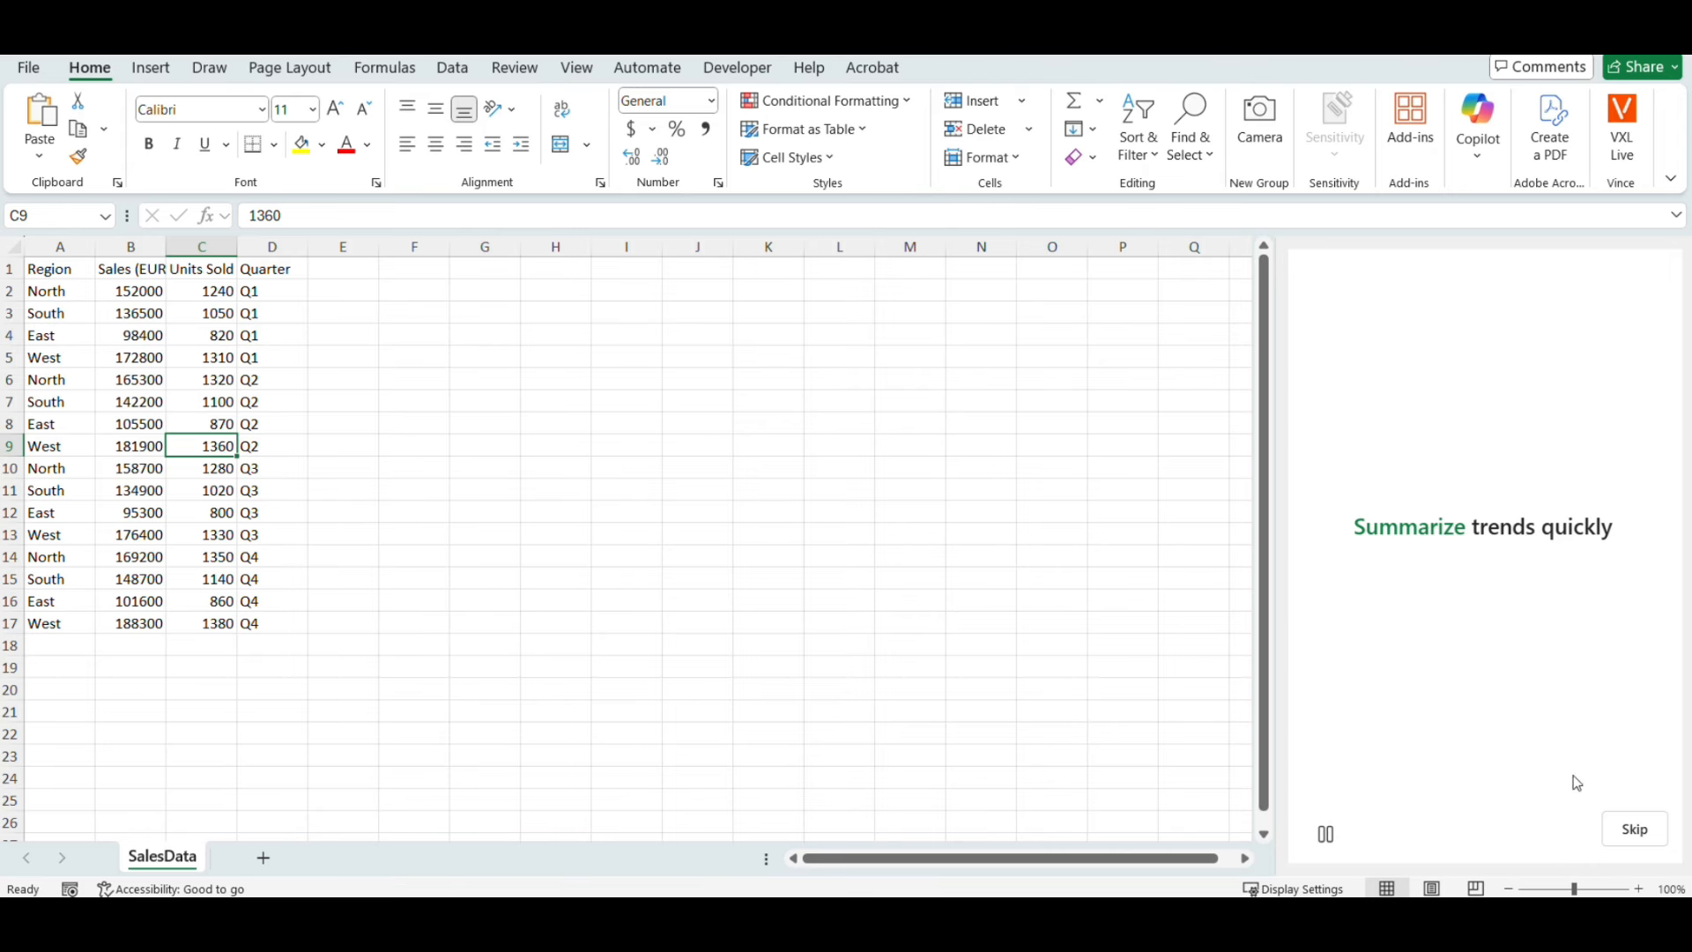
{"action": "left_click", "coordinate": [1634, 829]}
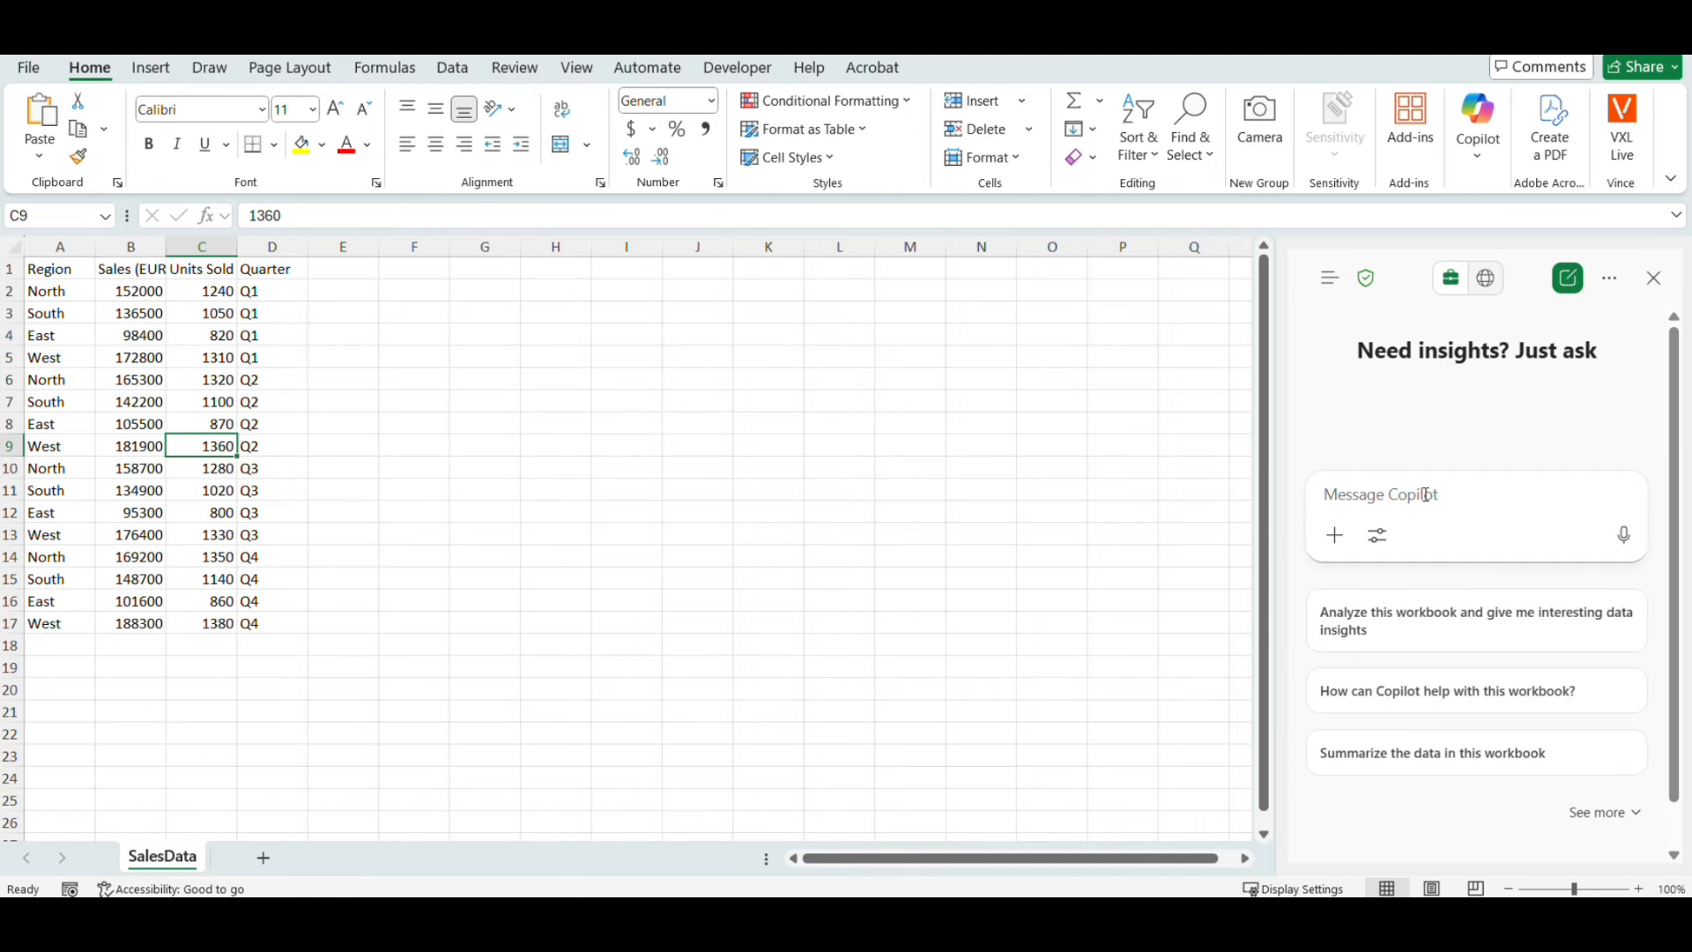
{"action": "key", "text": "Caps_Lock"}
{"action": "type", "text": "Analyse this"}
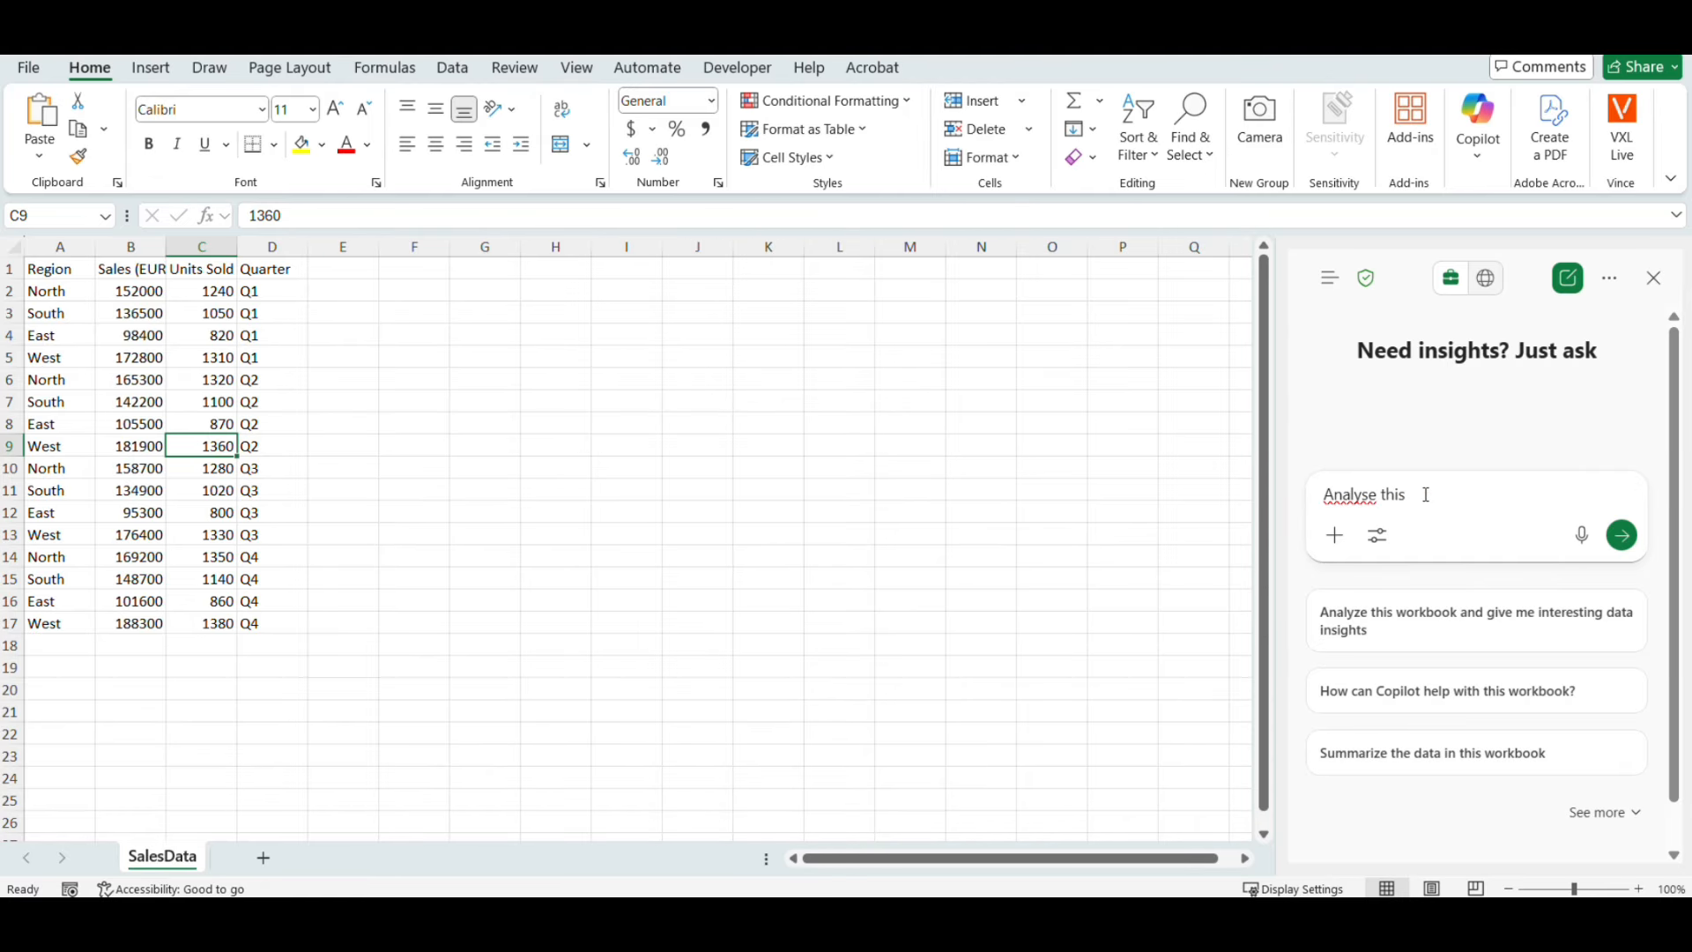
{"action": "type", "text": " data by region and tell me which region is underperforming"}
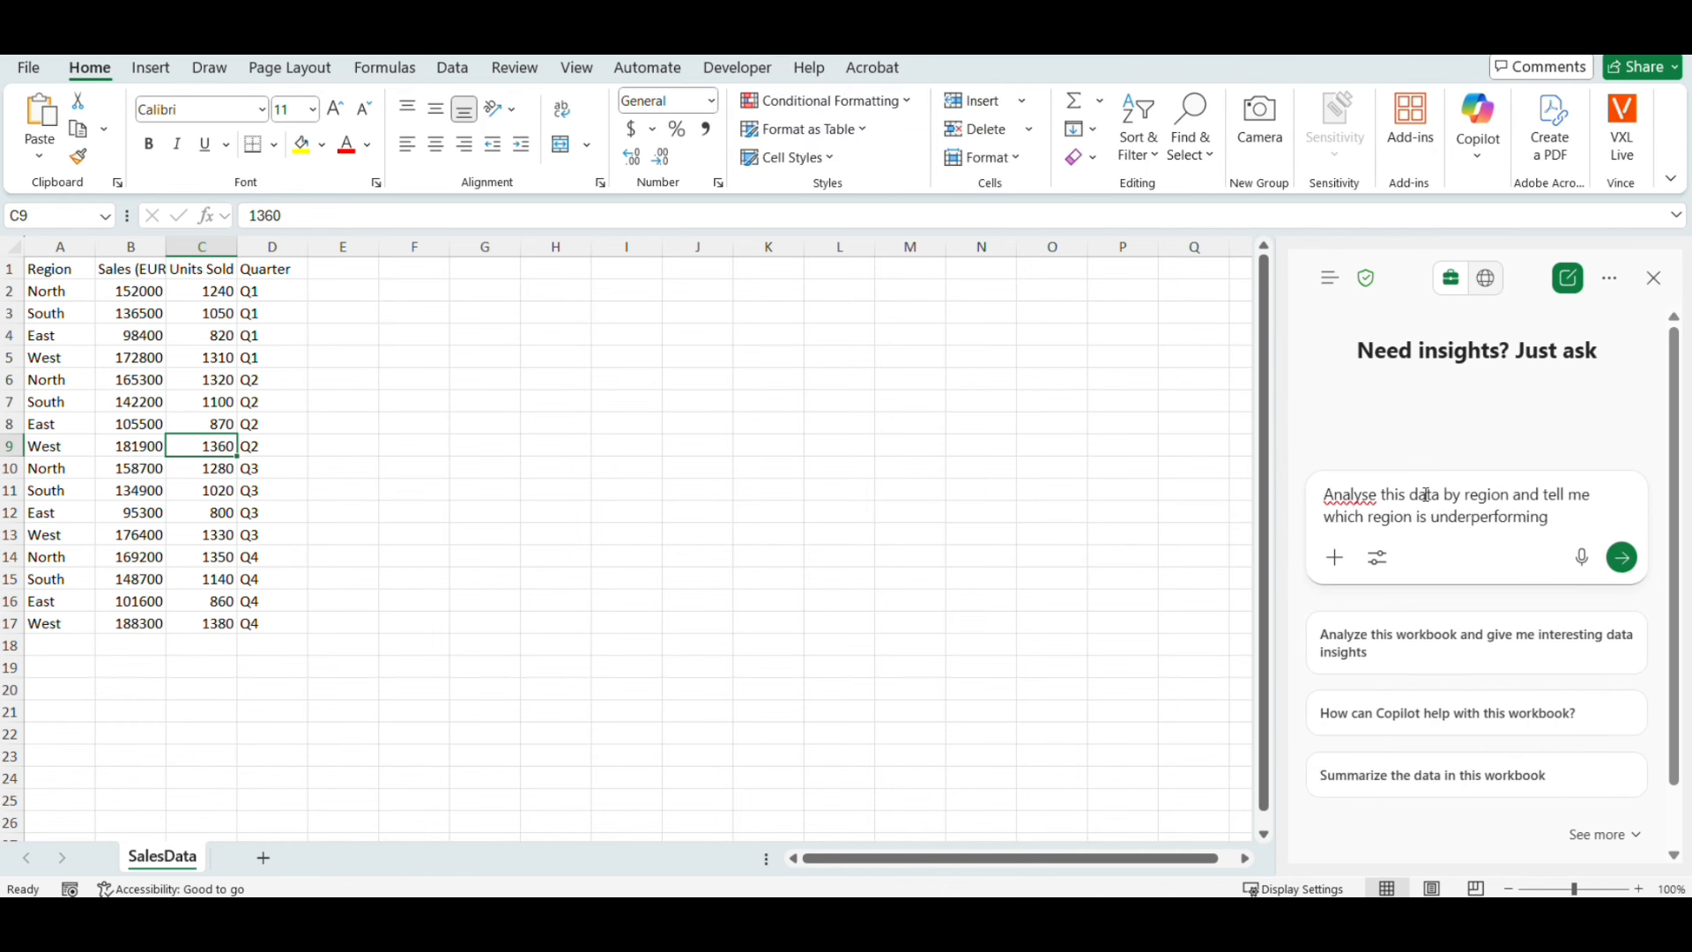
{"action": "key", "text": "Return"}
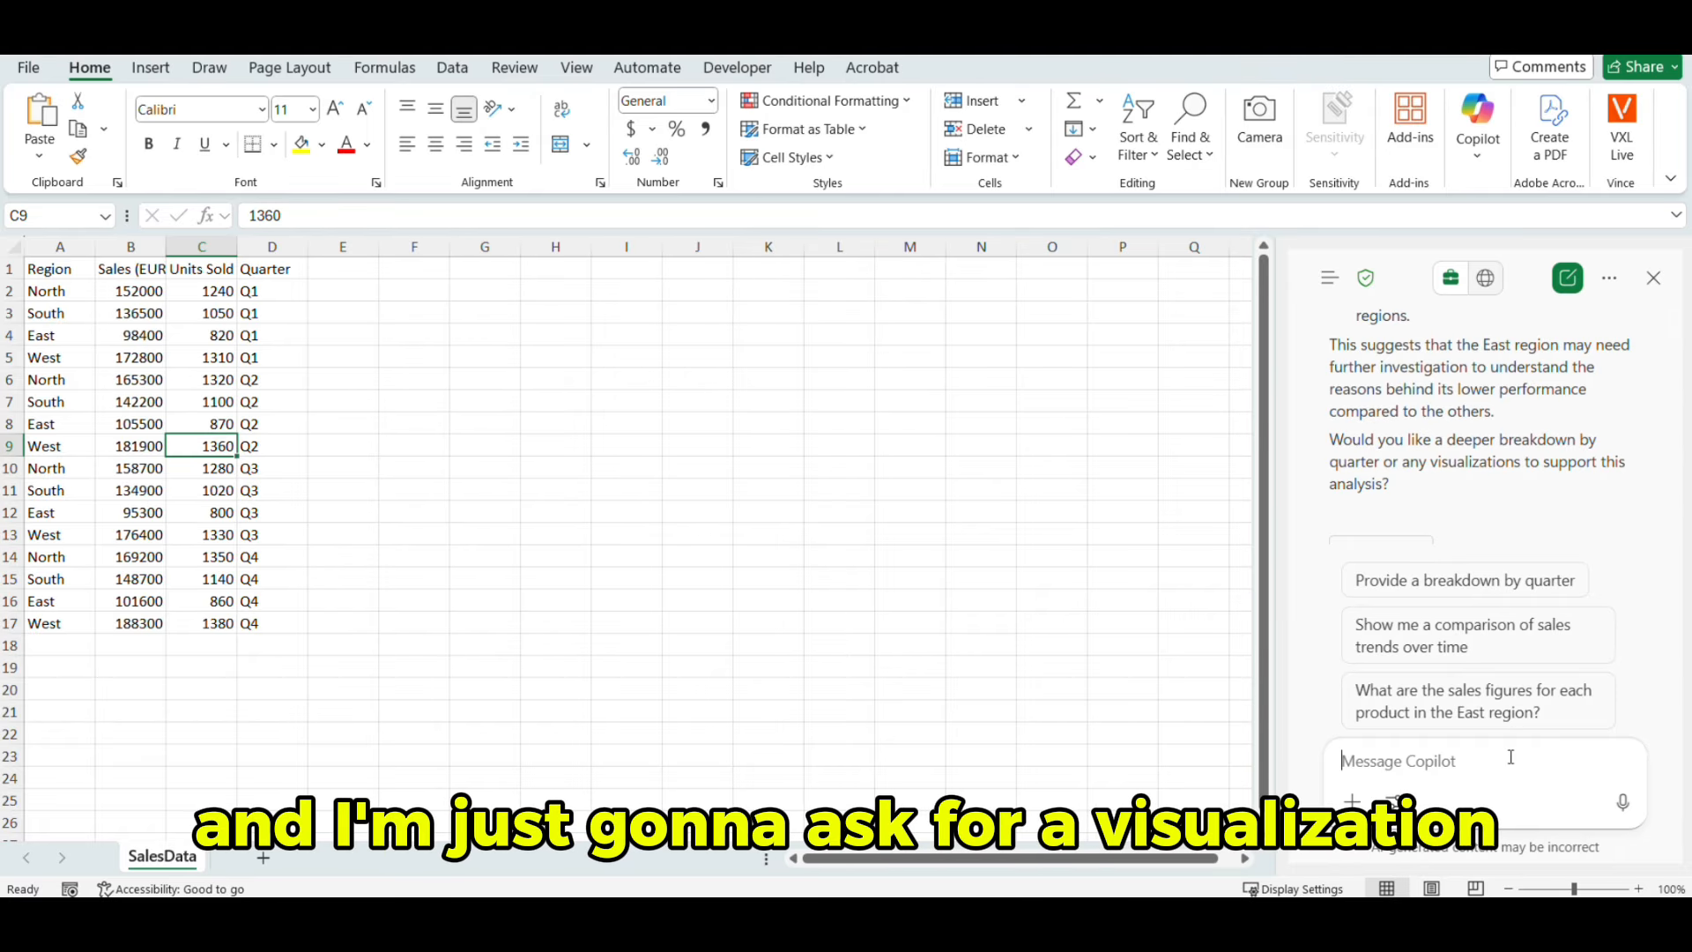
- Reply to Copilot with "Yes please, give me some visualisations"
{"action": "key", "text": "Caps_Lock"}
{"action": "type", "text": "Yes ple"}
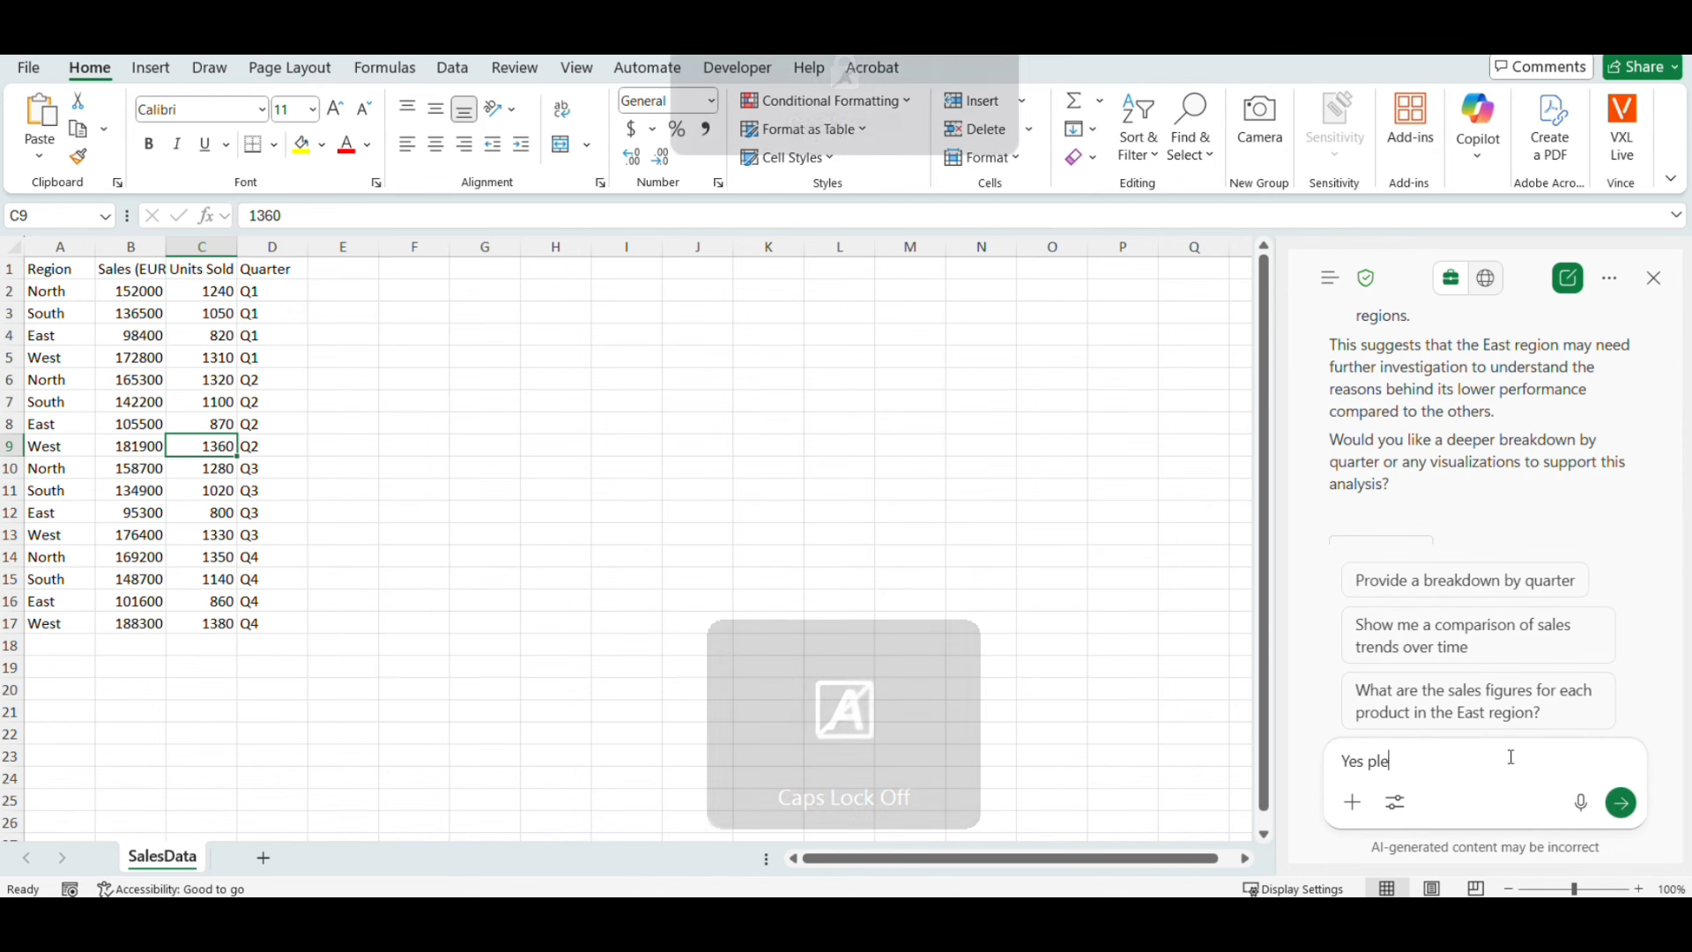
{"action": "type", "text": "ase, give me some visua"}
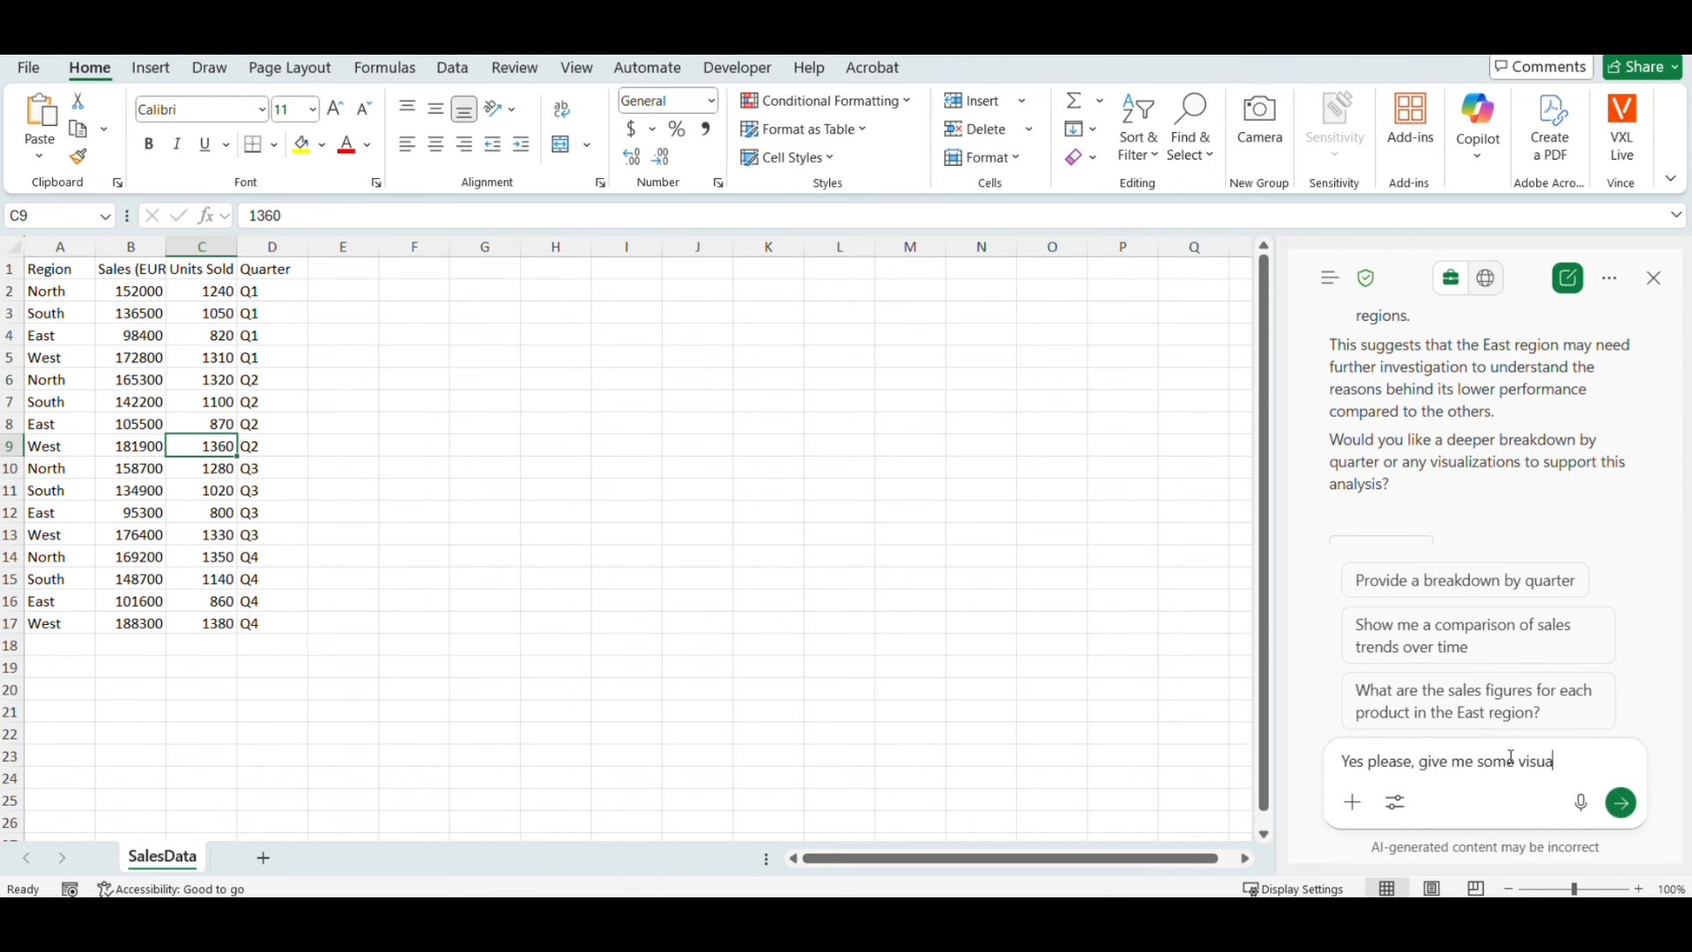
{"action": "type", "text": "lisations"}
{"action": "key", "text": "Return"}
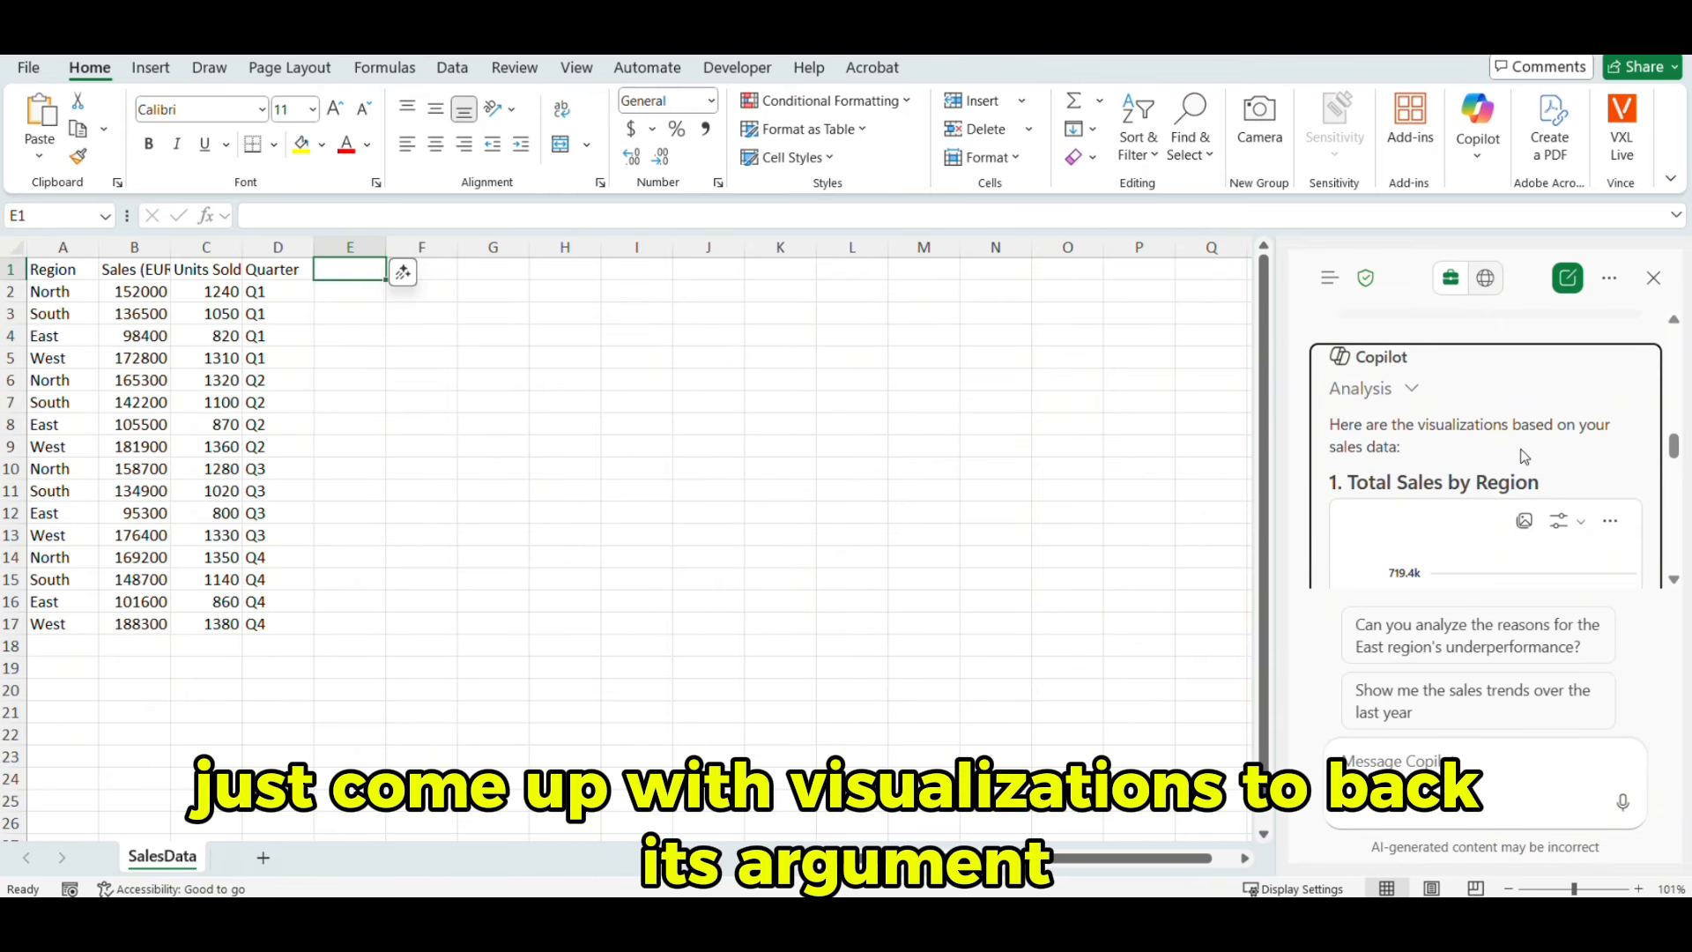
- Copy Copilot's Total Sales by Region chart preview and paste it into the sheet at cell E1
{"action": "scroll", "coordinate": [1517, 449], "scroll_direction": "down", "scroll_amount": 10}
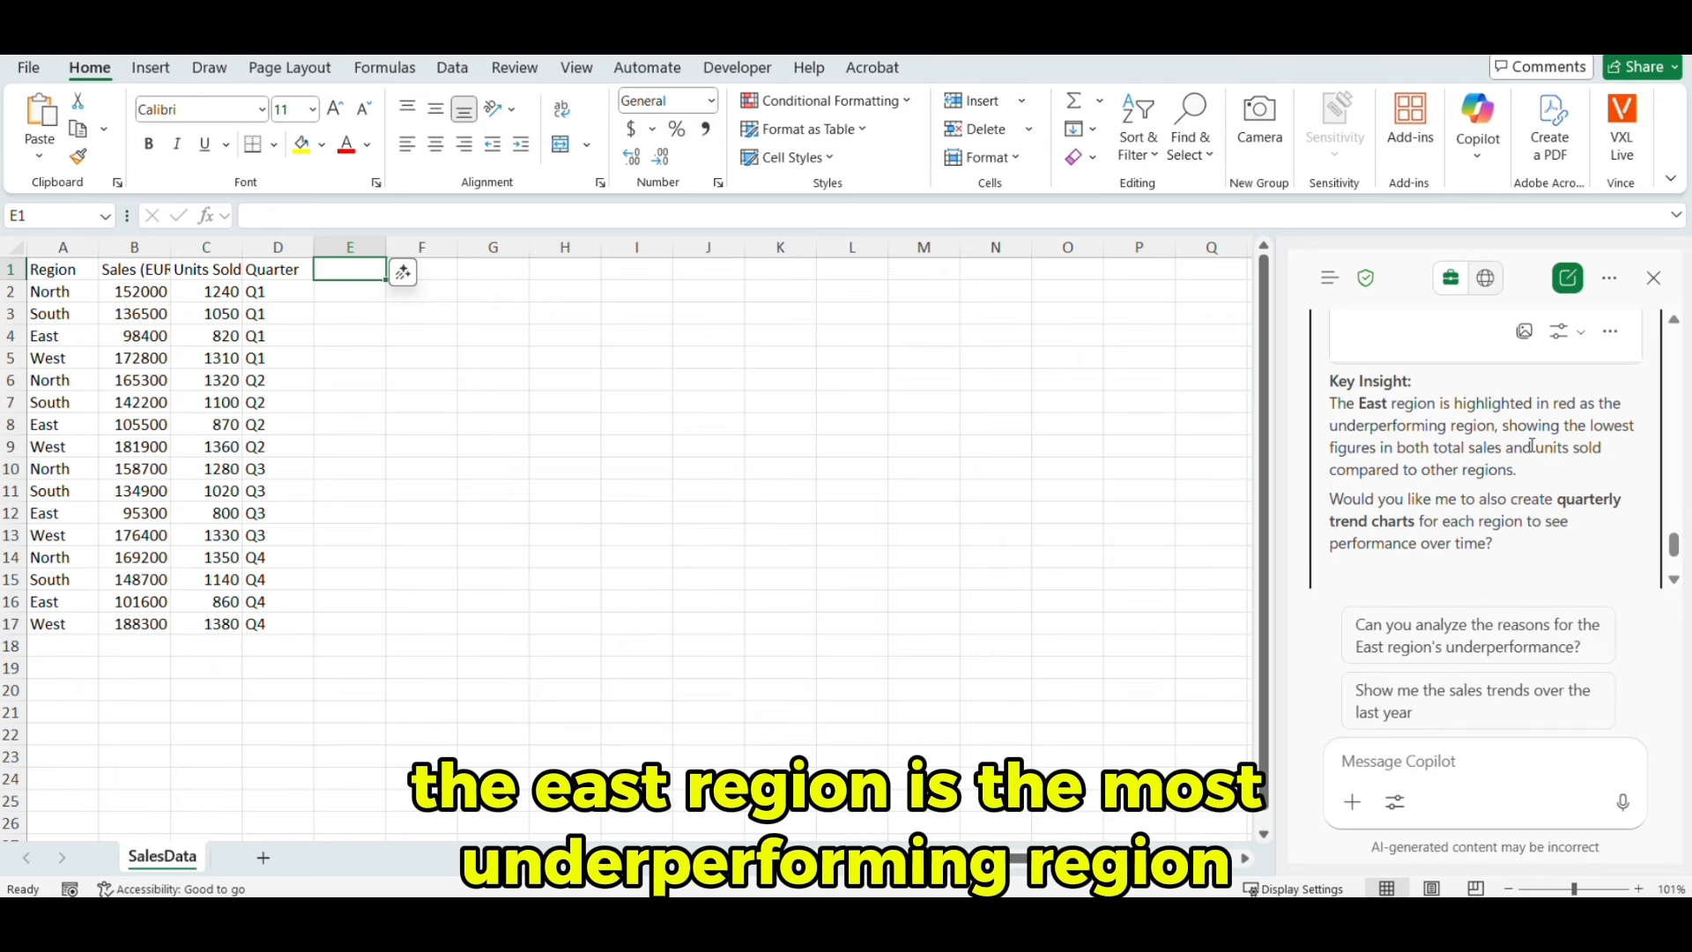
{"action": "scroll", "coordinate": [1526, 448], "scroll_direction": "up", "scroll_amount": 8}
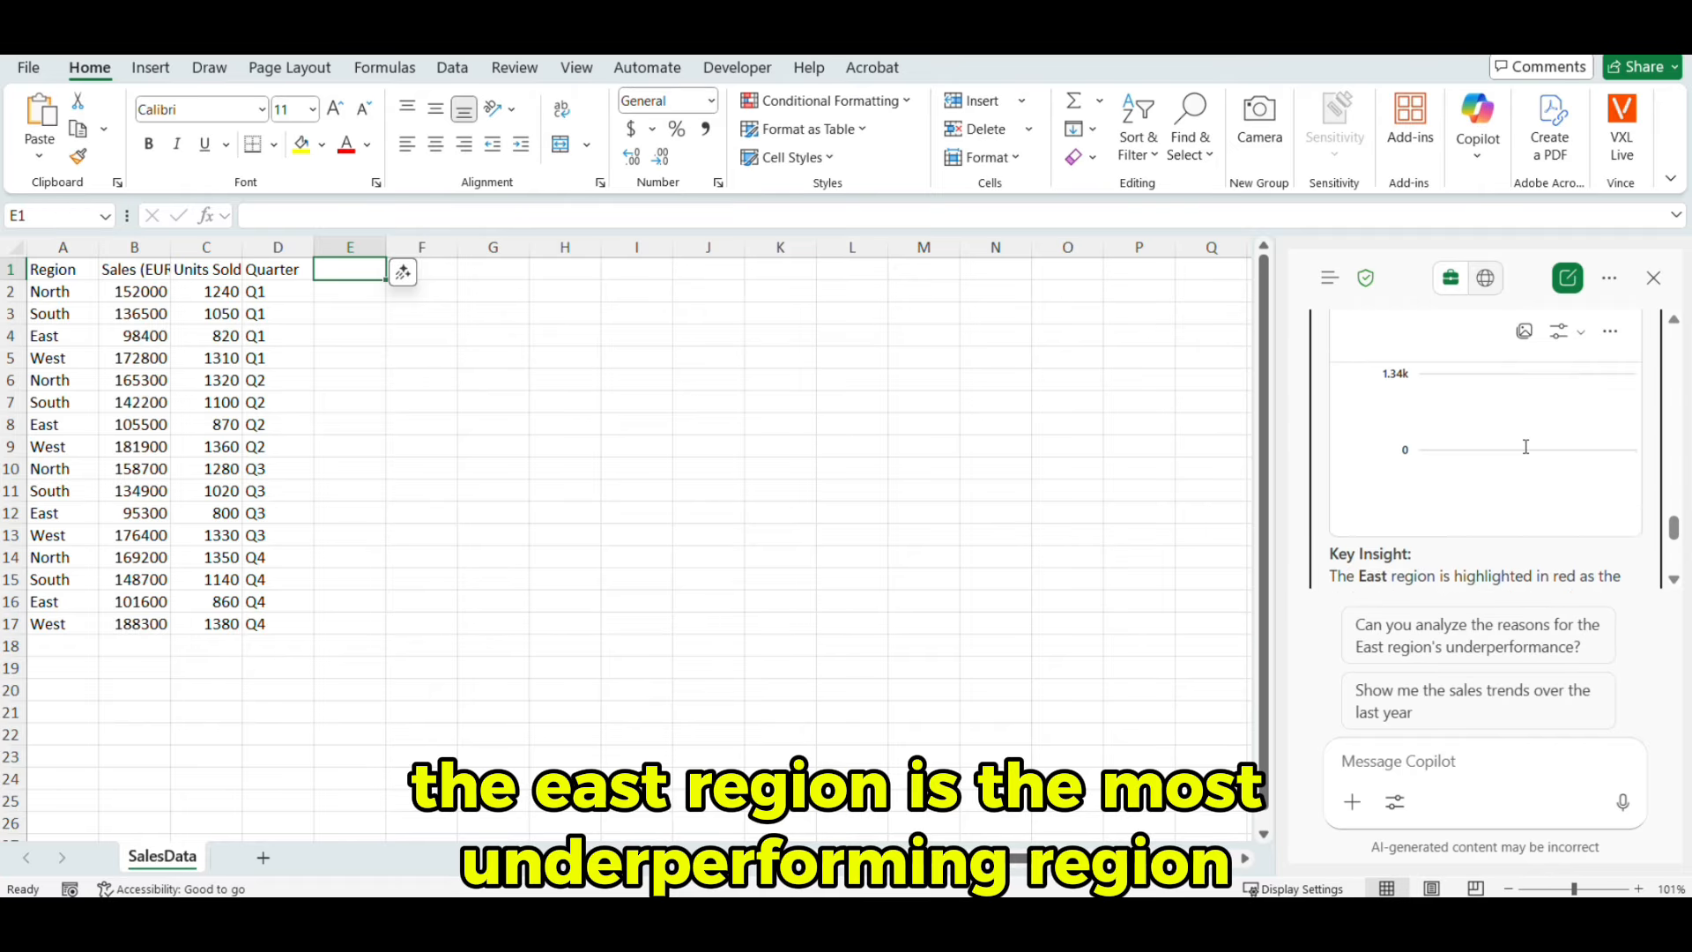
{"action": "scroll", "coordinate": [1527, 448], "scroll_direction": "up", "scroll_amount": 2}
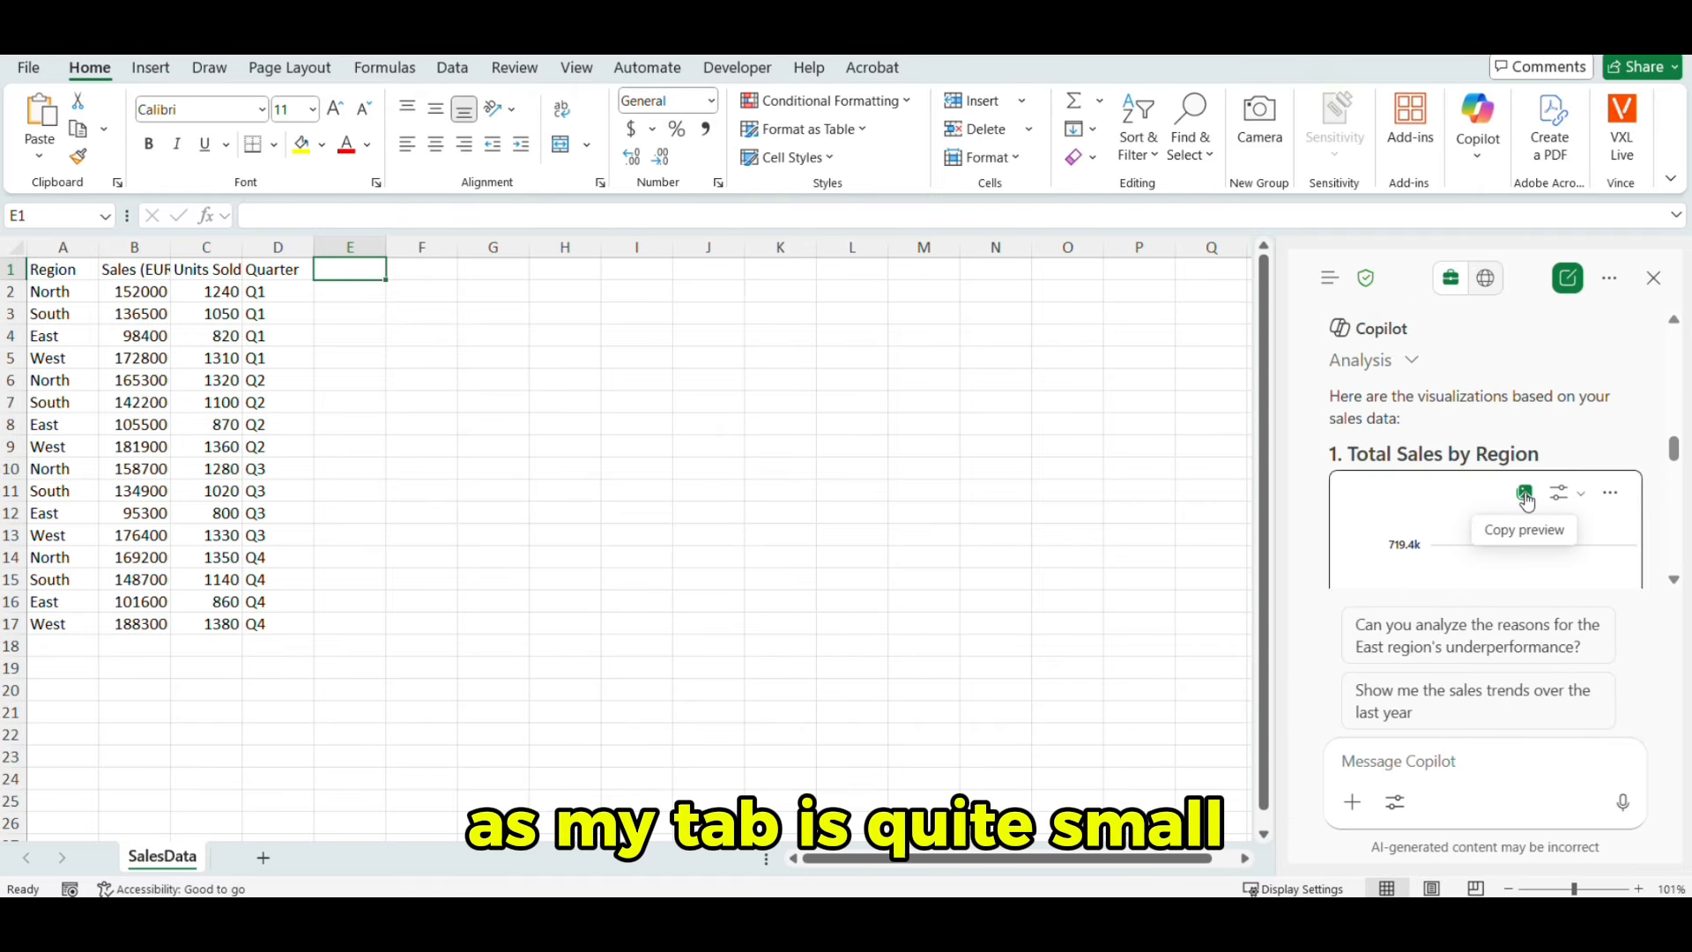
{"action": "left_click", "coordinate": [1526, 494]}
{"action": "left_click", "coordinate": [356, 277]}
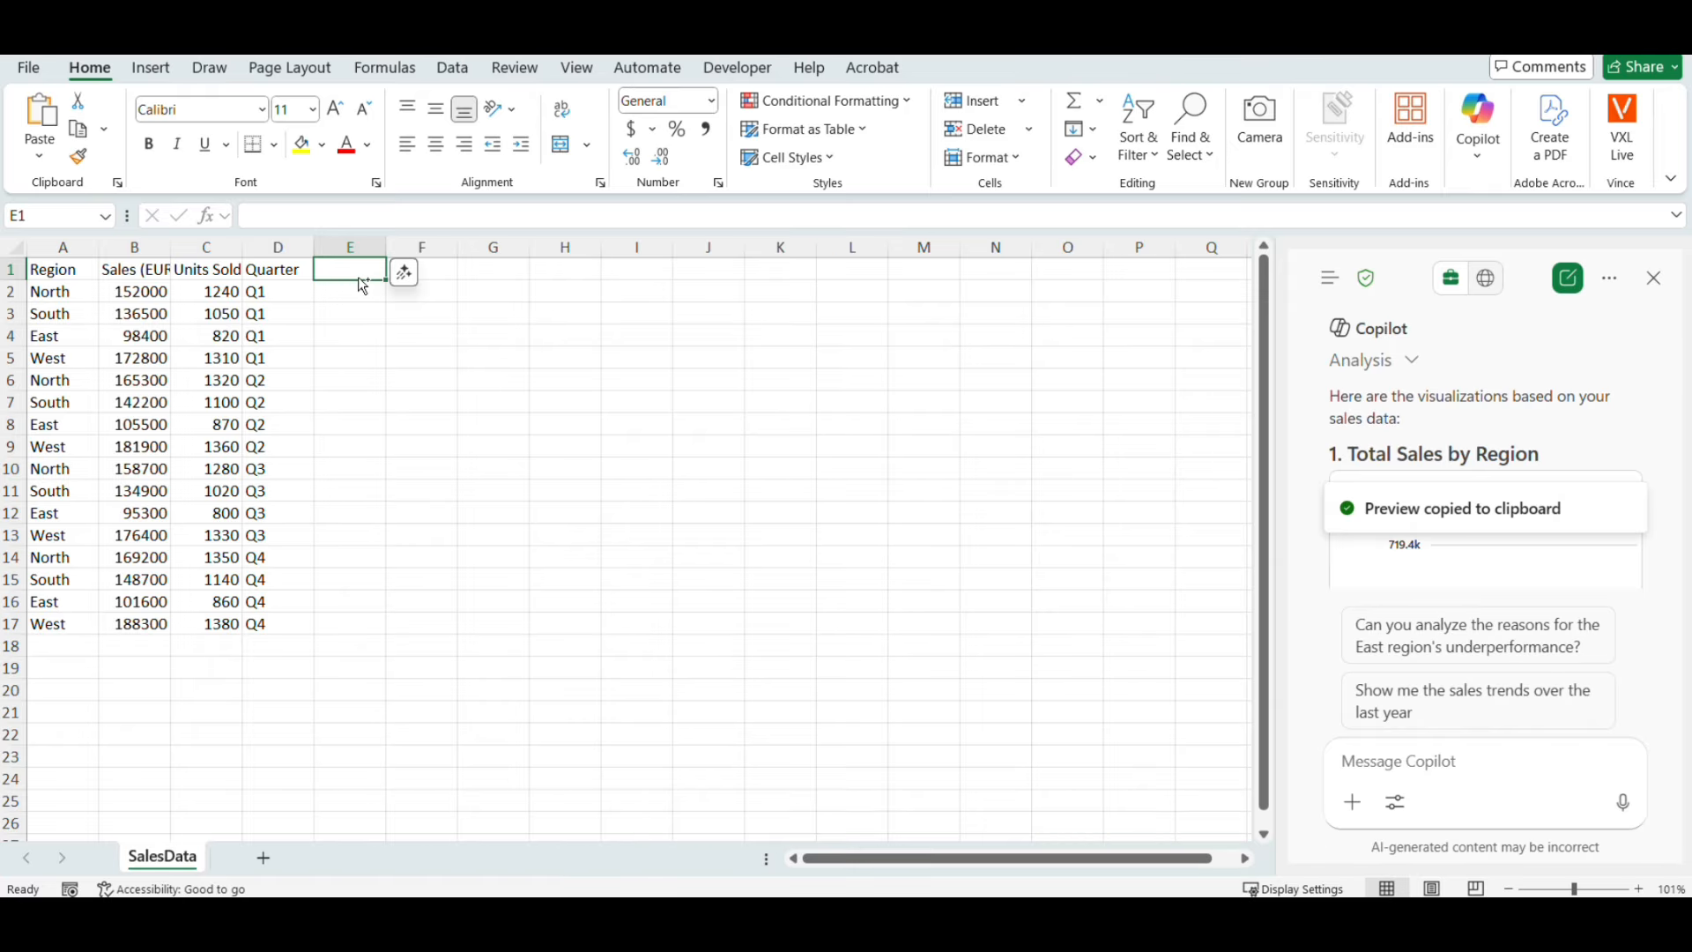
{"action": "key", "text": "ctrl+v"}
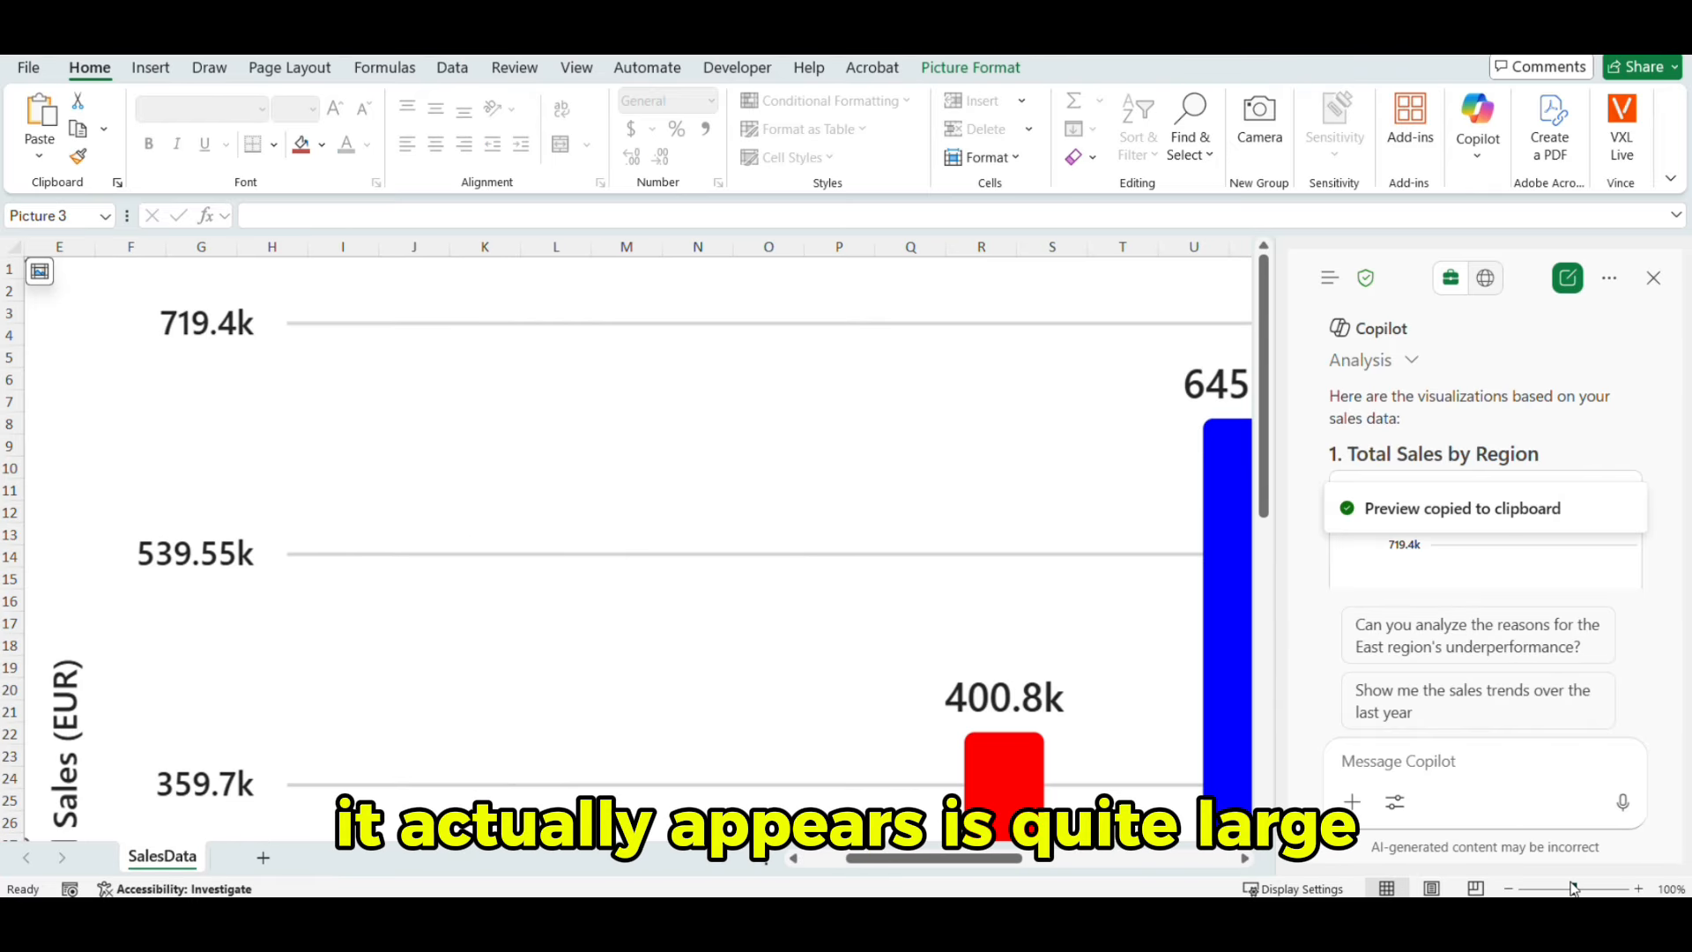
- Shrink the pasted sales chart proportionally to about columns E to L and rows 1 to 13, then deselect it
{"action": "left_click_drag", "start_coordinate": [1574, 888], "coordinate": [1534, 890]}
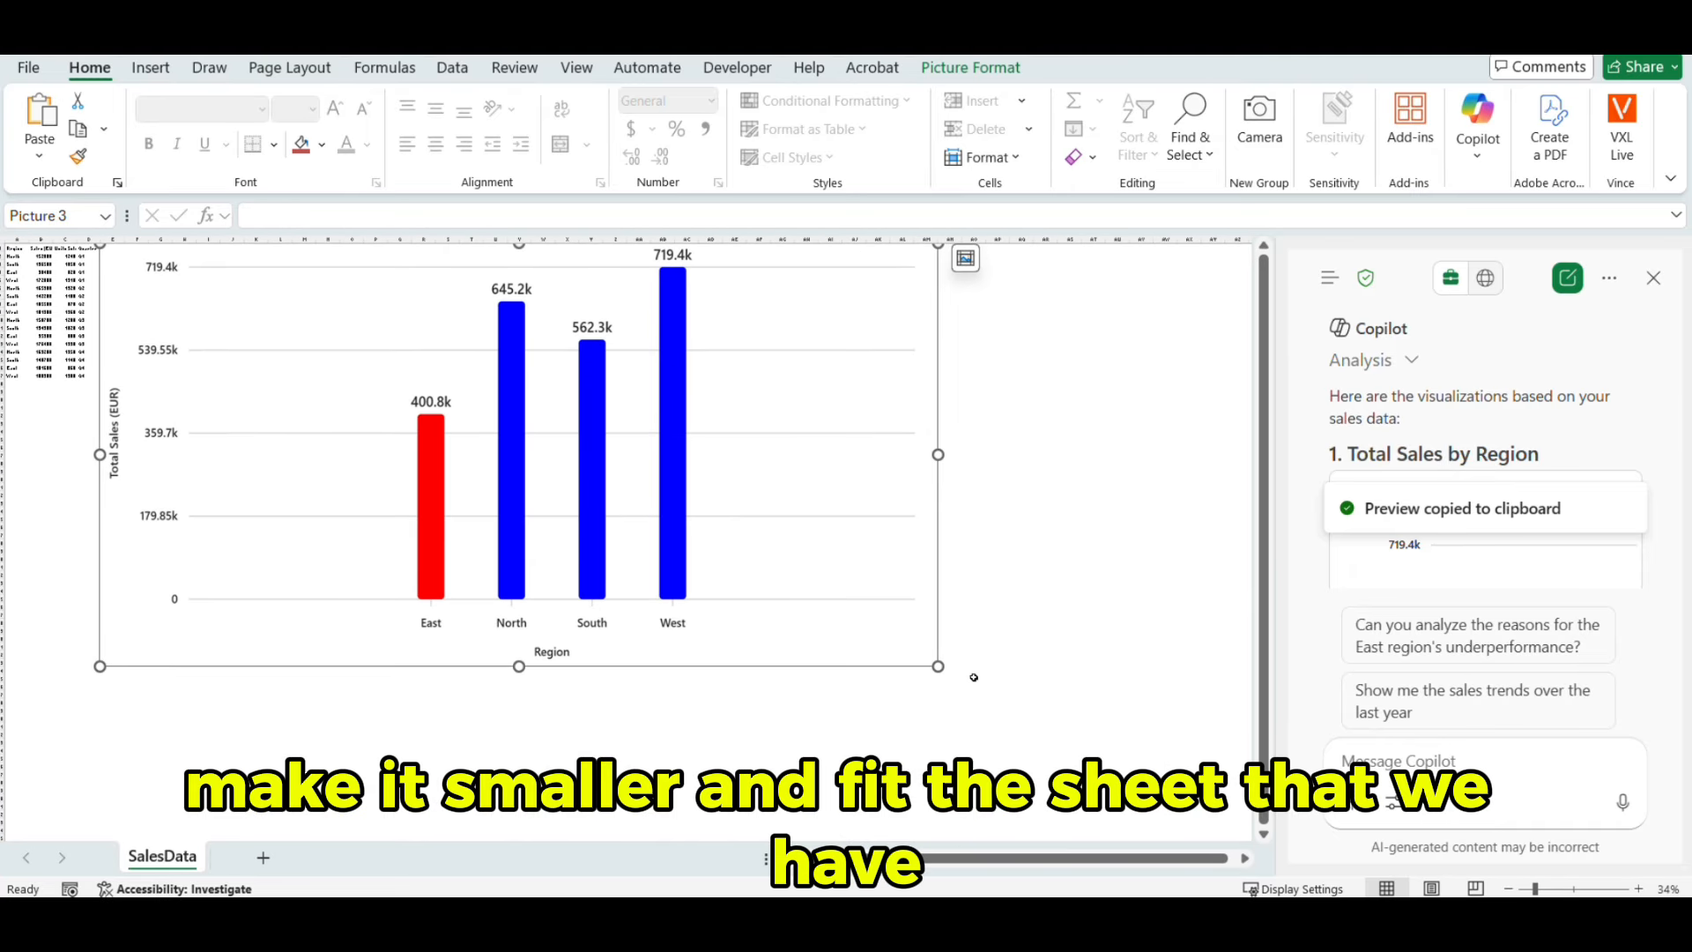
{"action": "left_click_drag", "start_coordinate": [938, 666], "coordinate": [122, 343]}
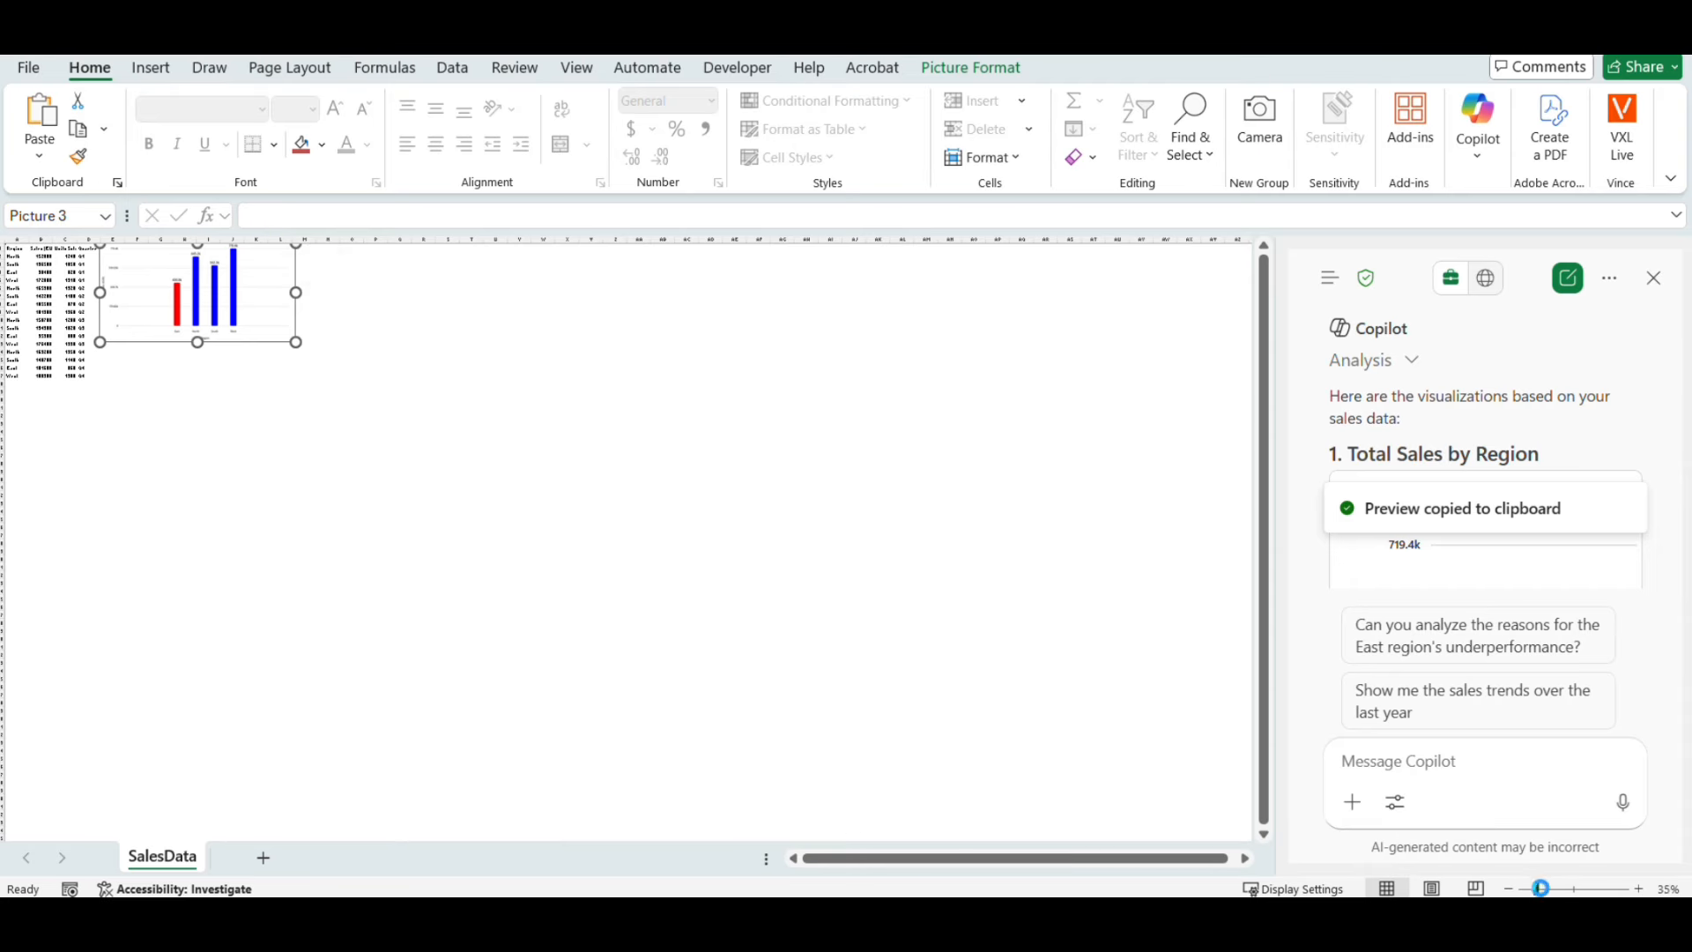
{"action": "left_click_drag", "start_coordinate": [1538, 890], "coordinate": [1574, 888]}
{"action": "left_click", "coordinate": [612, 644]}
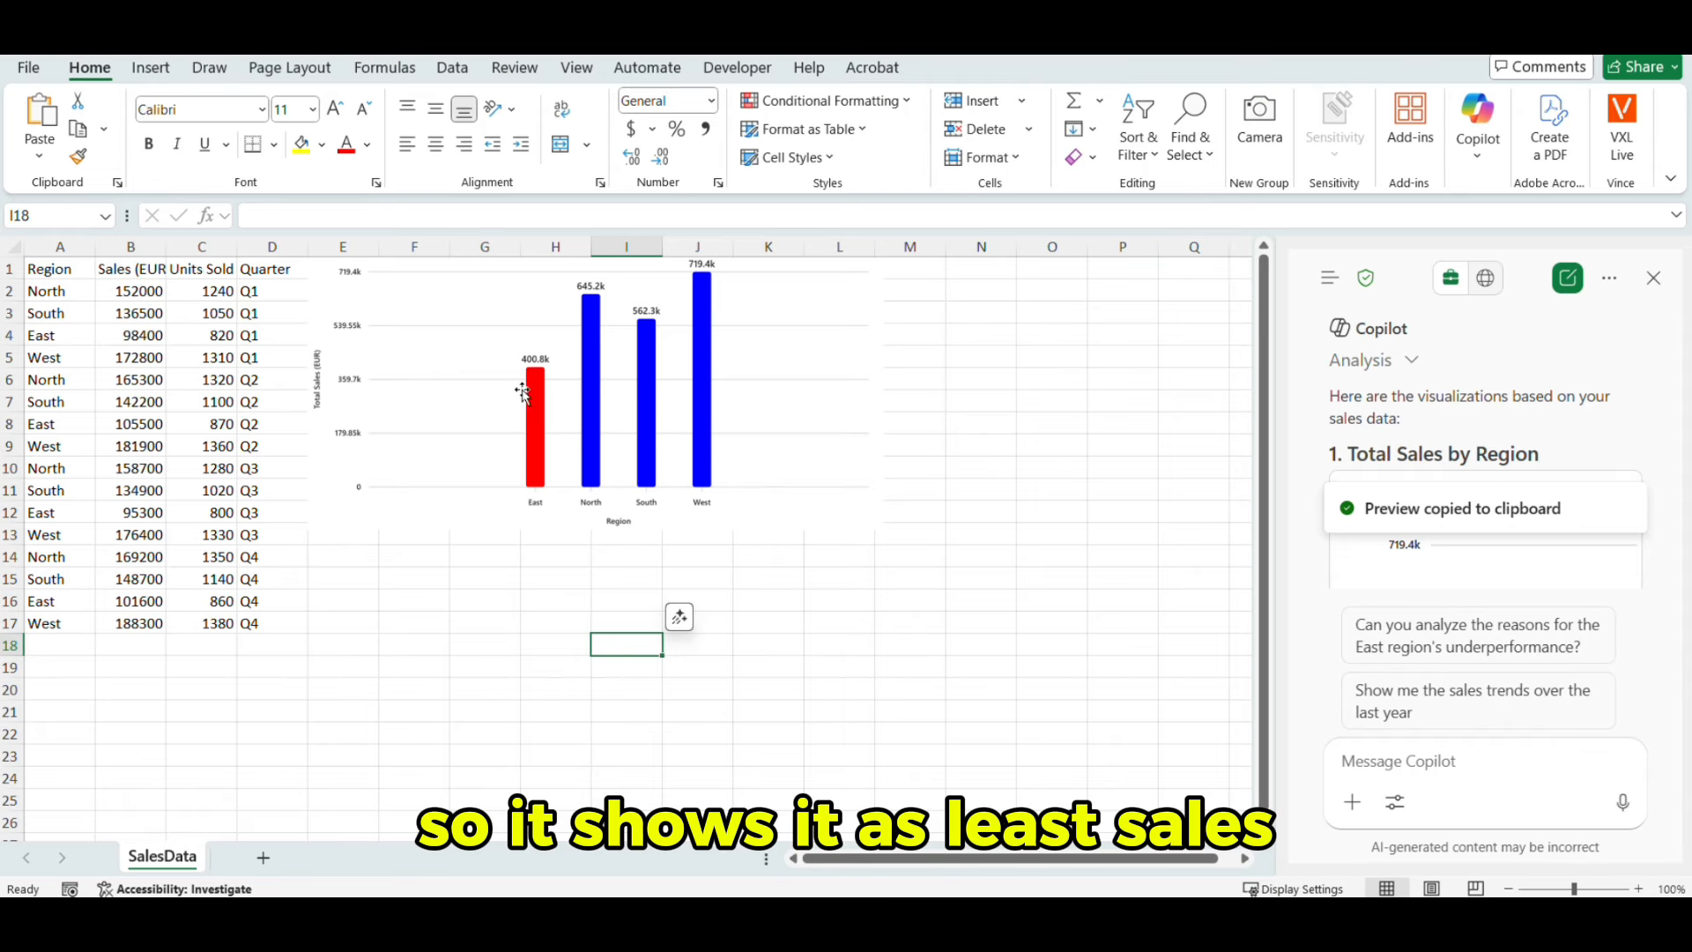
- Copy Copilot's Total Units Sold by Region chart preview and paste it below the sales chart at cell E14
{"action": "scroll", "coordinate": [1356, 426], "scroll_direction": "down", "scroll_amount": 5}
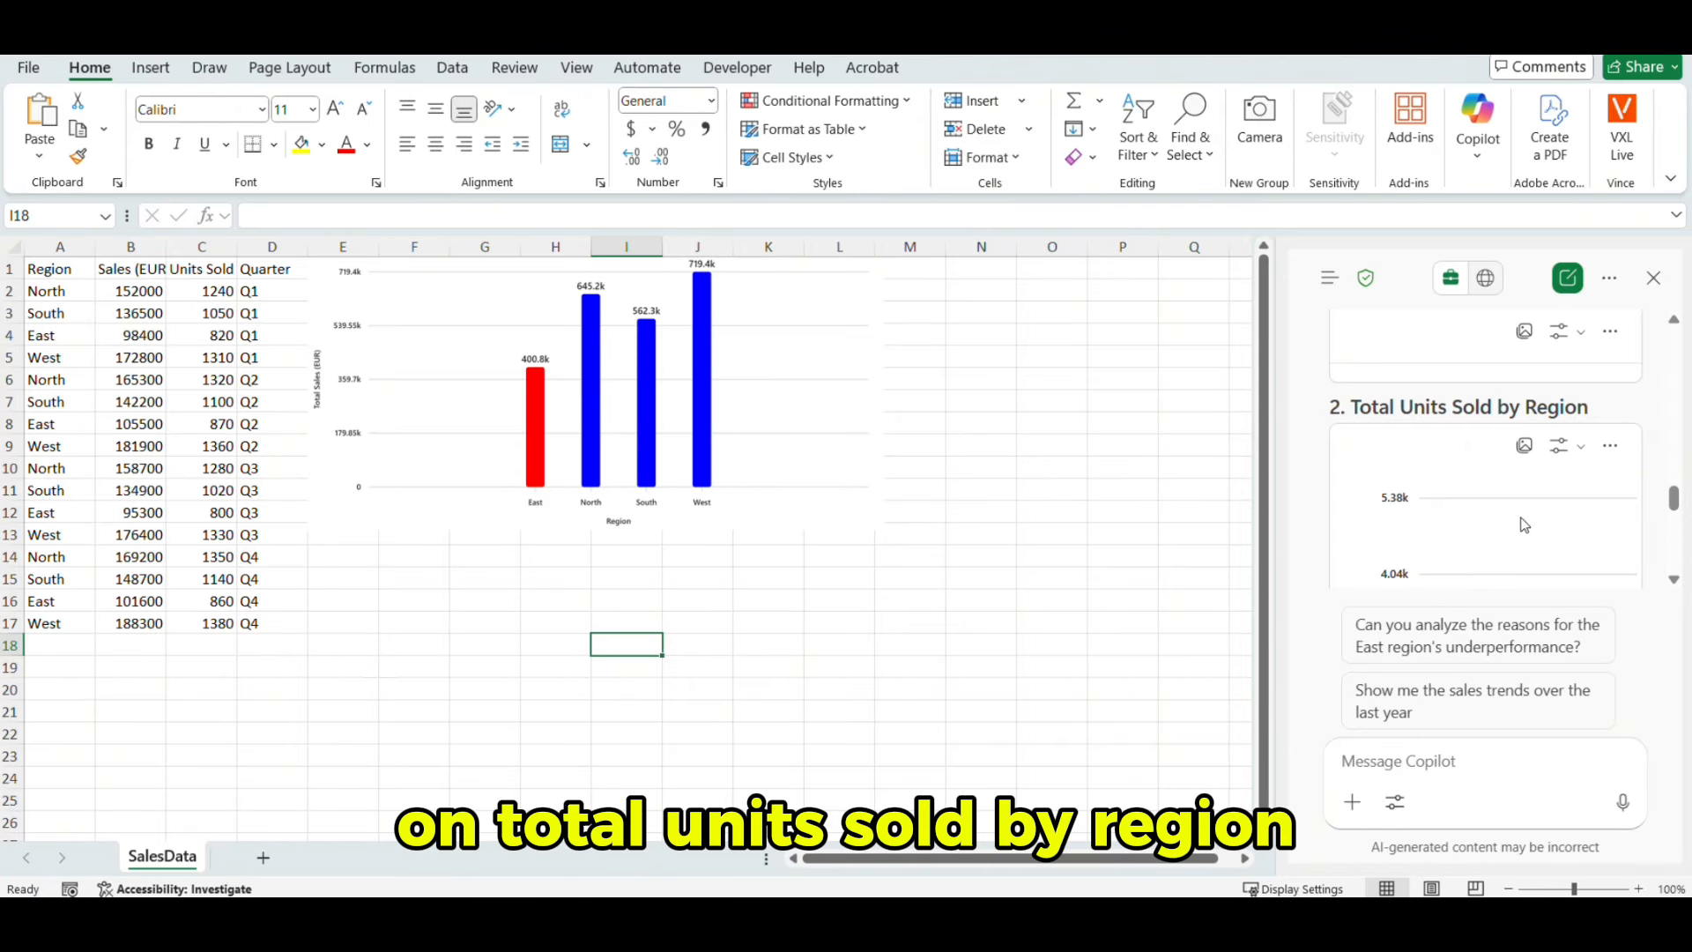
{"action": "left_click", "coordinate": [1523, 445]}
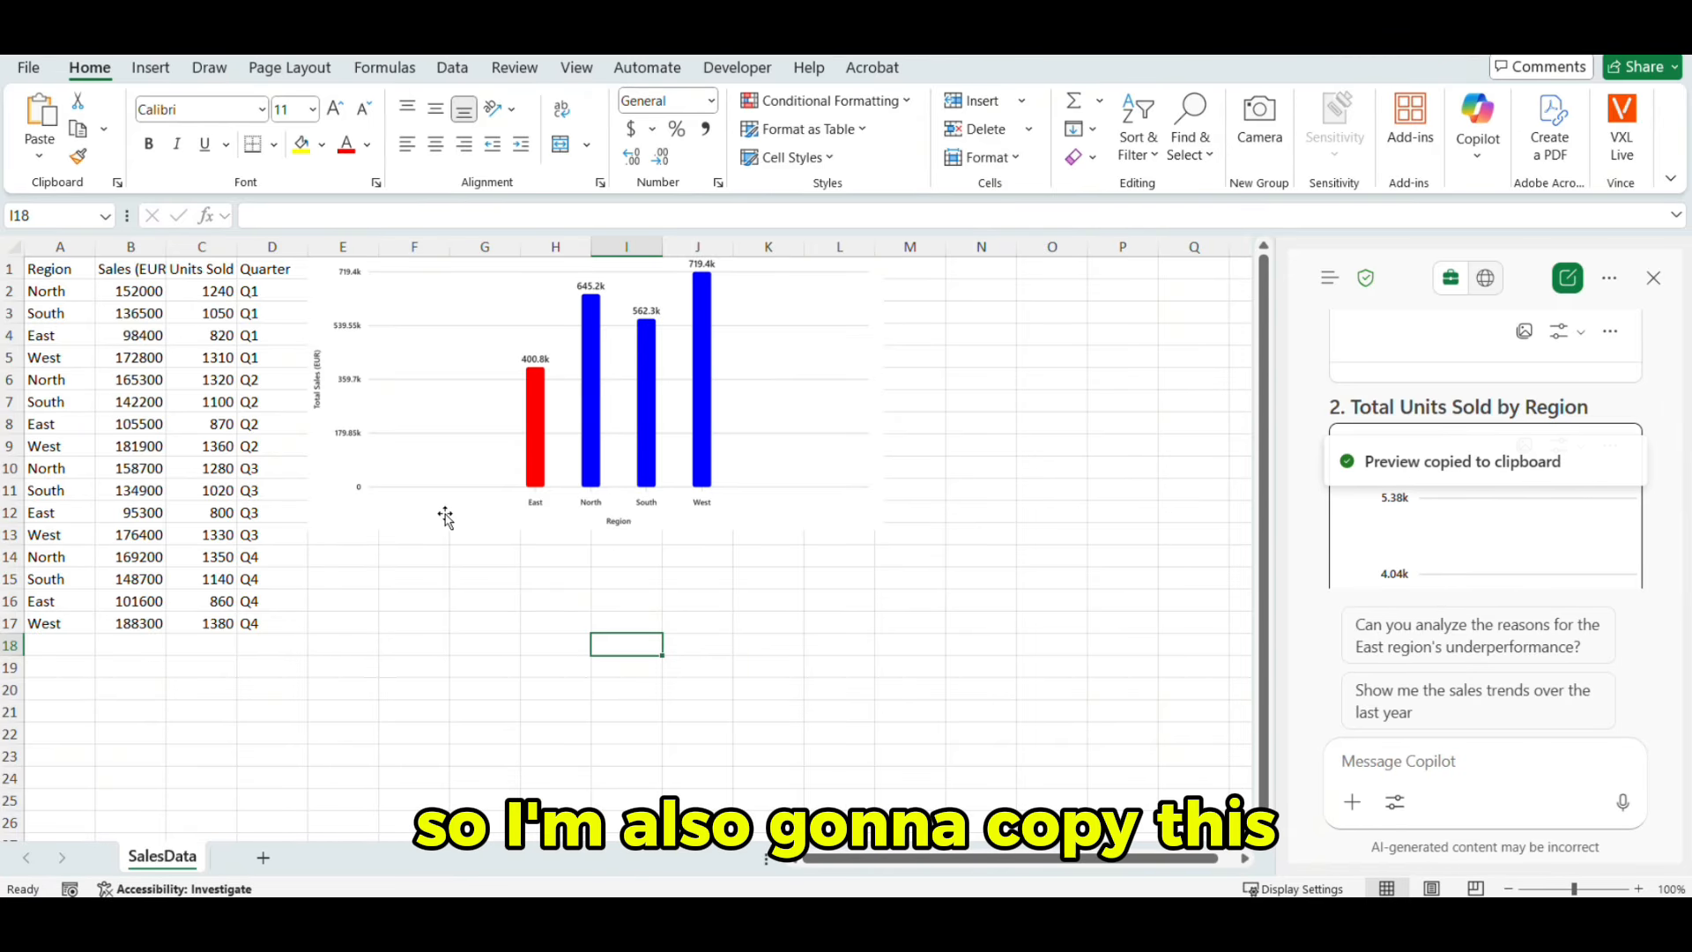
{"action": "left_click", "coordinate": [344, 555]}
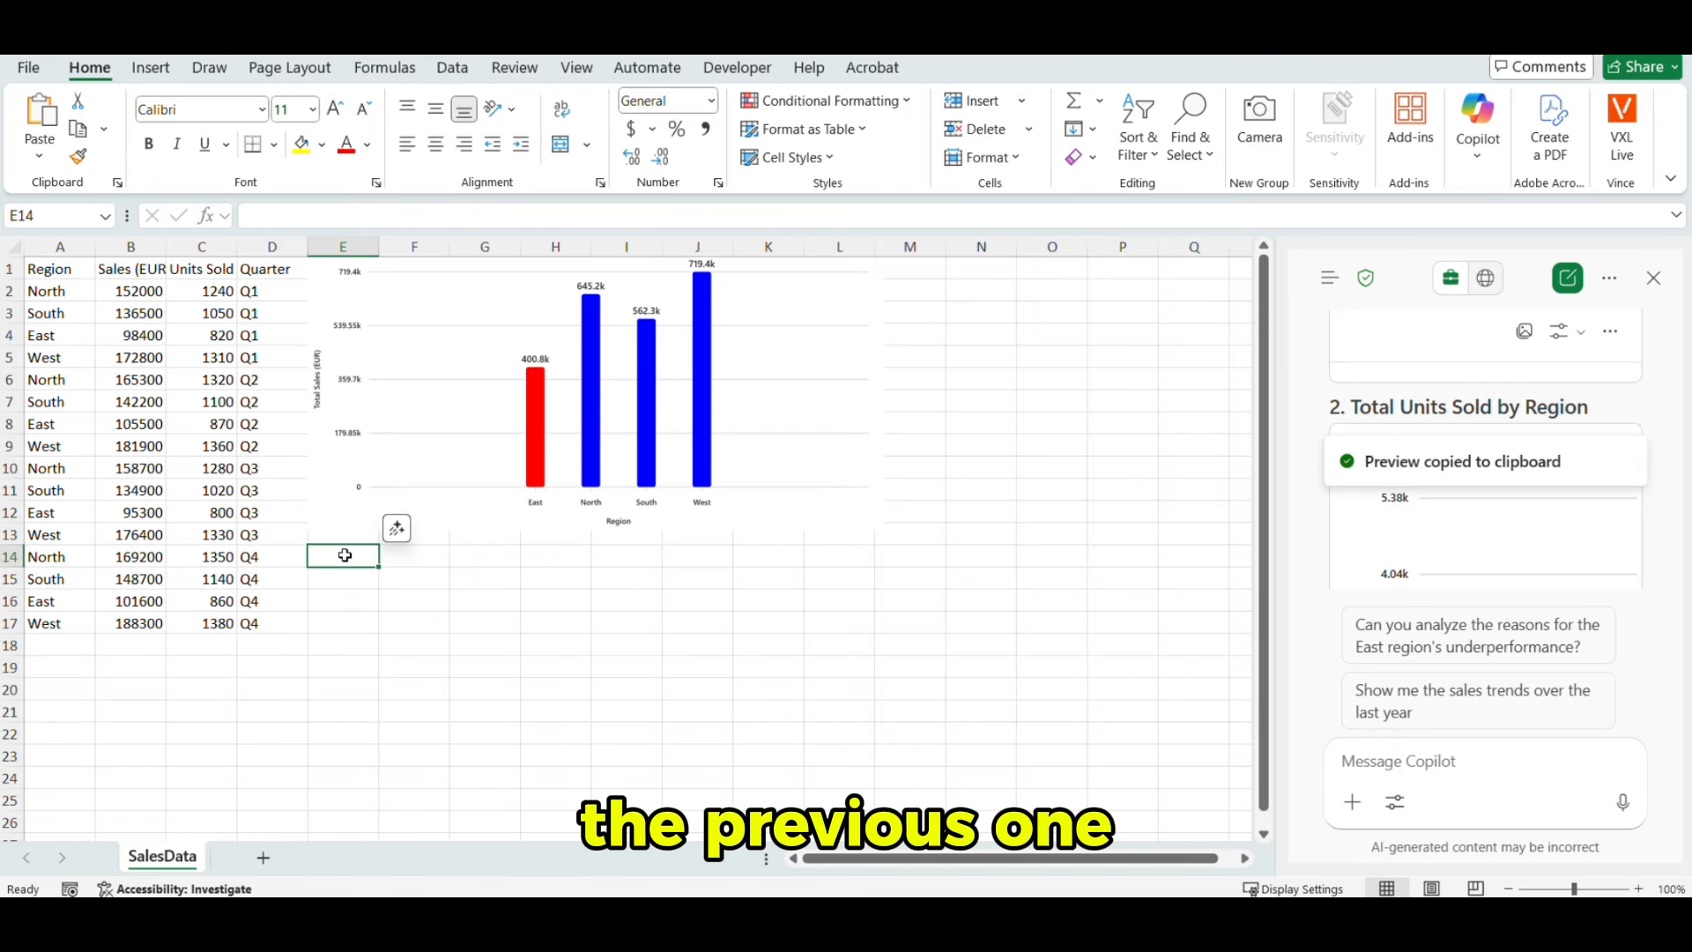
{"action": "key", "text": "ctrl+v"}
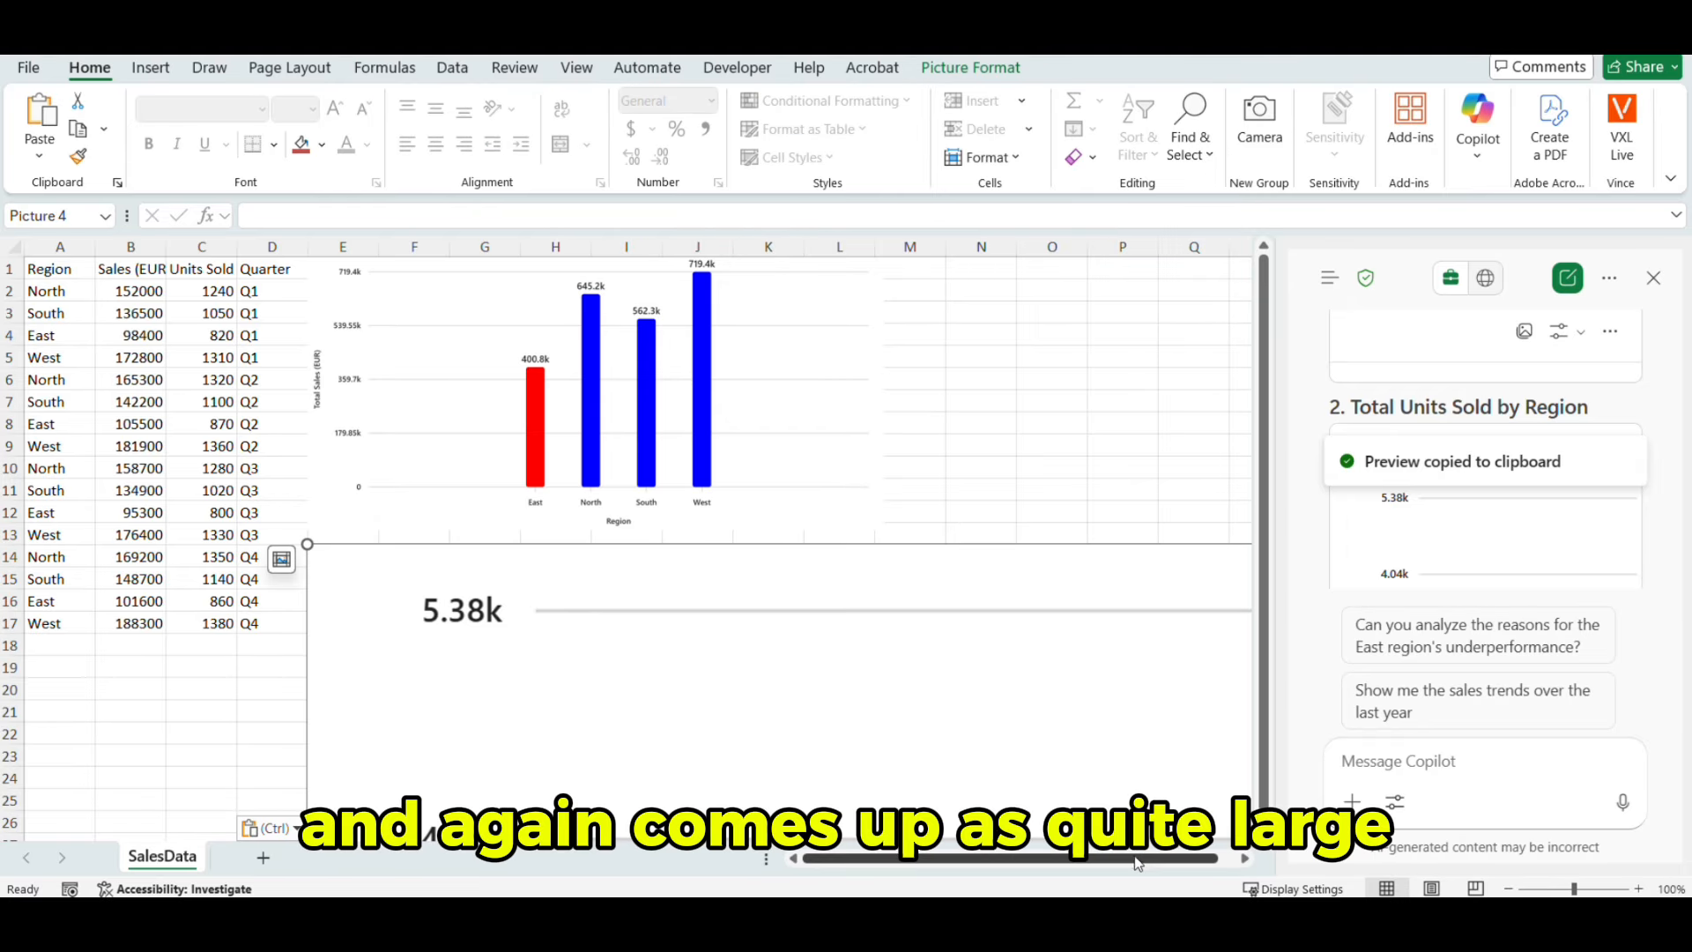
- Shrink the pasted units chart to match the sales chart above, about columns E to L and rows 14 to 25, and deselect it
{"action": "left_click_drag", "start_coordinate": [1135, 858], "coordinate": [1153, 859]}
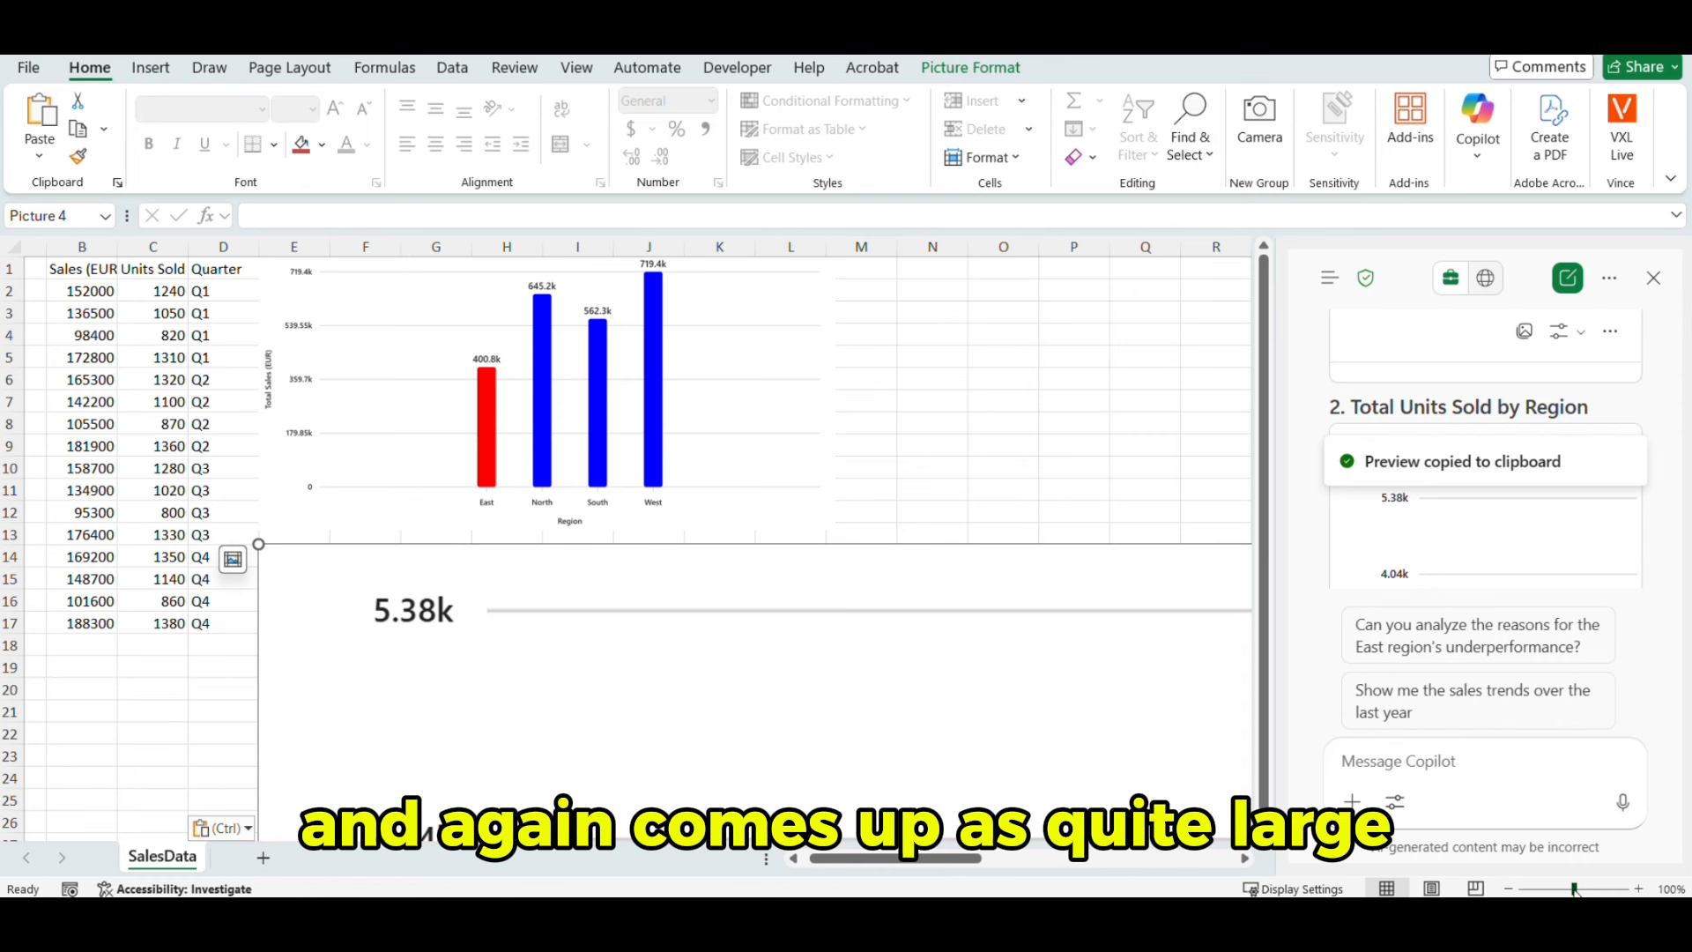
{"action": "left_click_drag", "start_coordinate": [1574, 888], "coordinate": [1536, 890]}
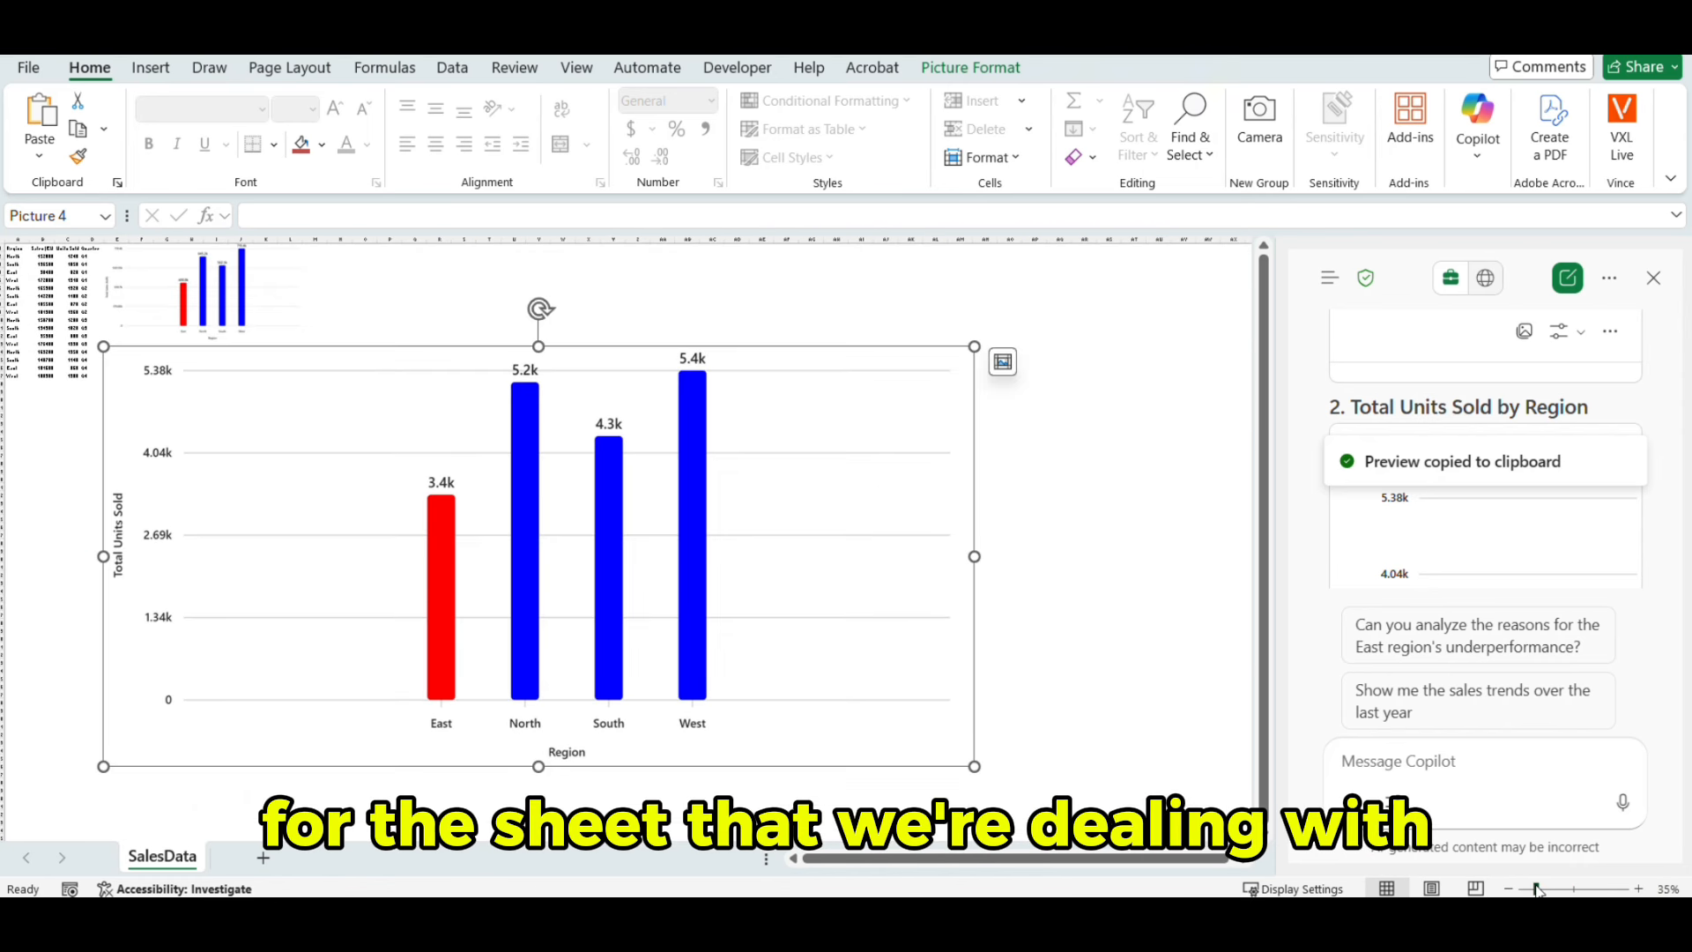
{"action": "left_click_drag", "start_coordinate": [975, 765], "coordinate": [154, 444]}
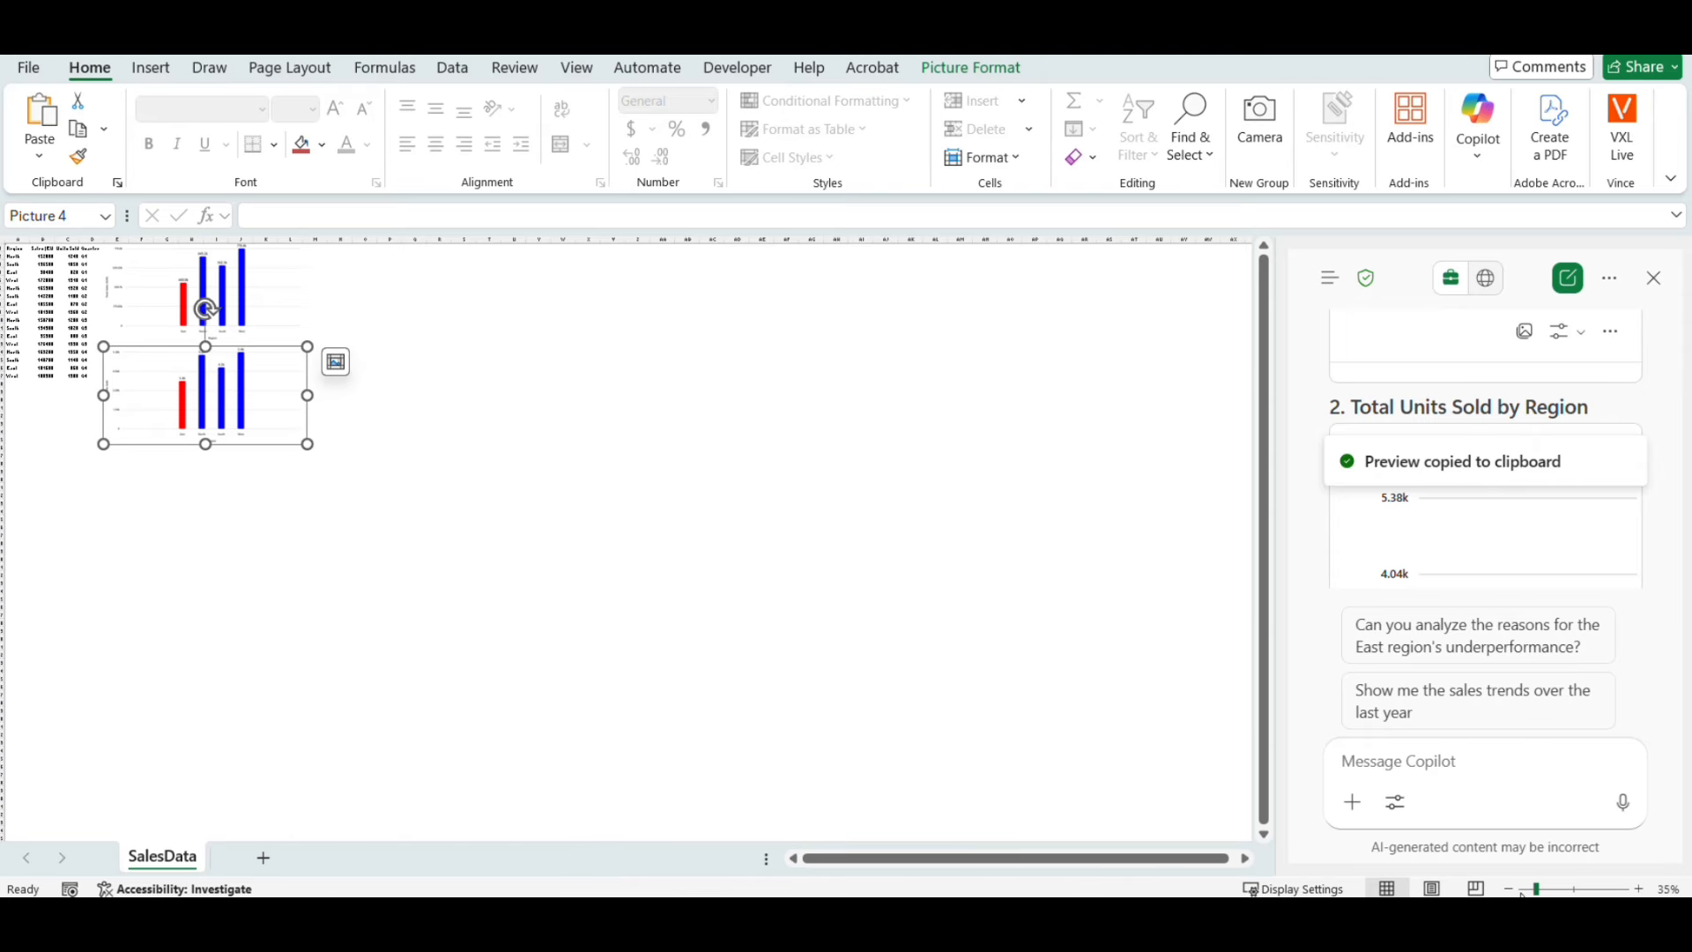
{"action": "left_click_drag", "start_coordinate": [1538, 890], "coordinate": [1574, 890]}
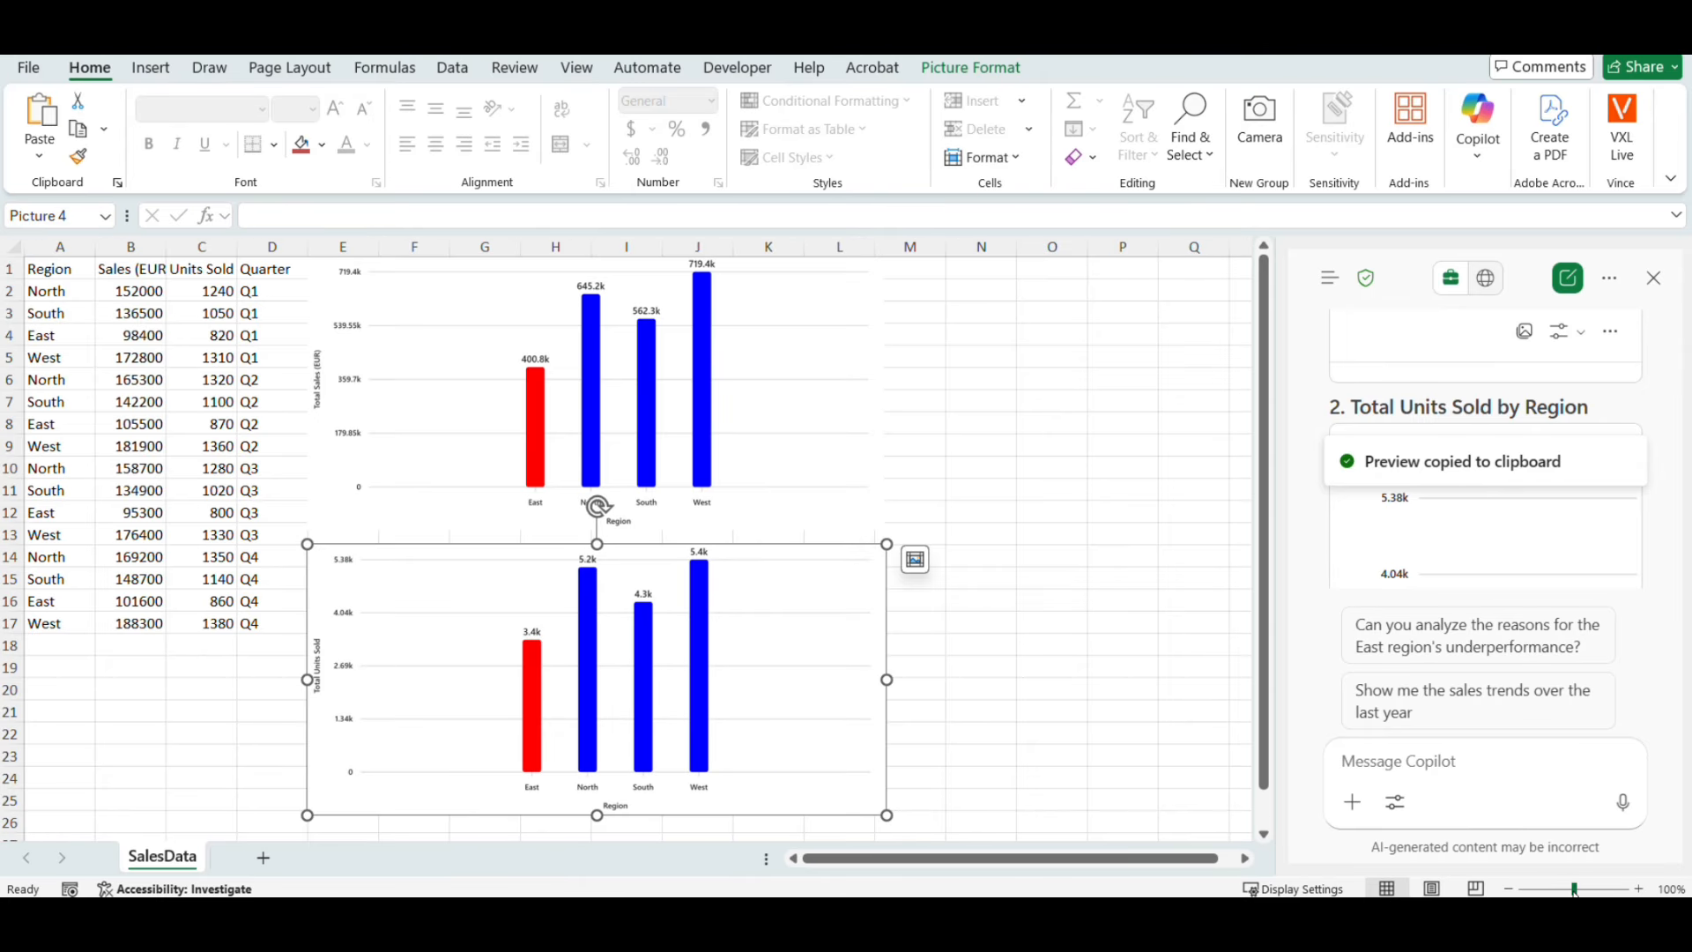
{"action": "left_click", "coordinate": [1015, 606]}
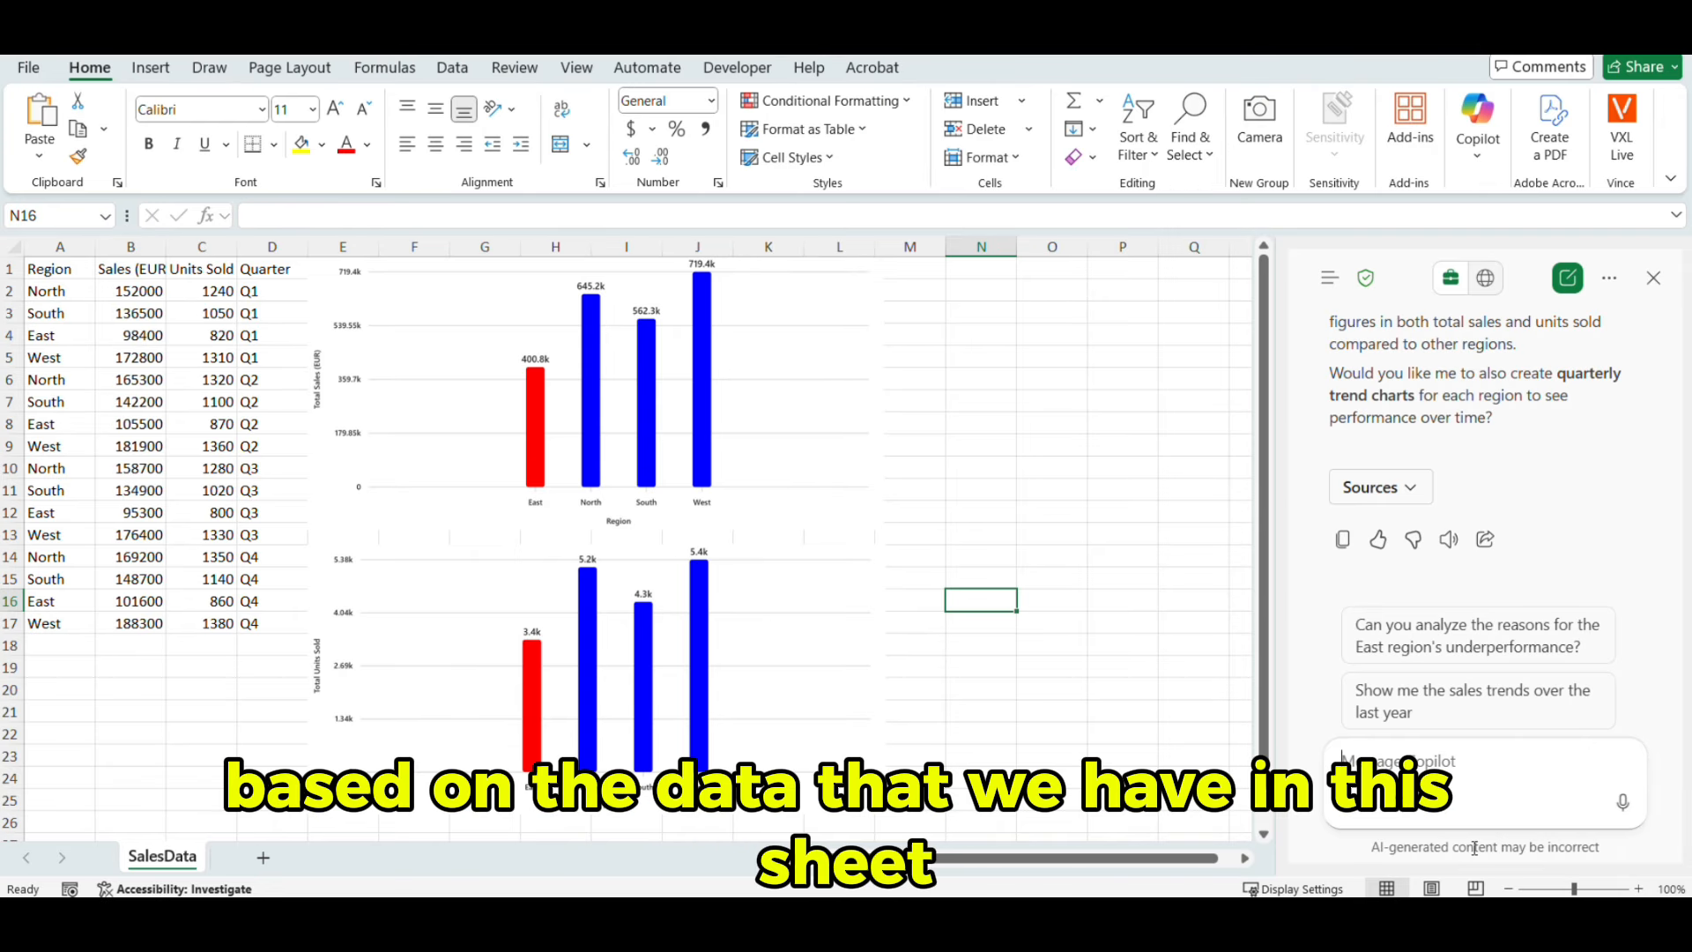
- Ask Copilot to "Create a forecast for the next 3 months based on the data we have in this sheet"
{"action": "key", "text": "Caps_Lock"}
{"action": "type", "text": "Create a fore"}
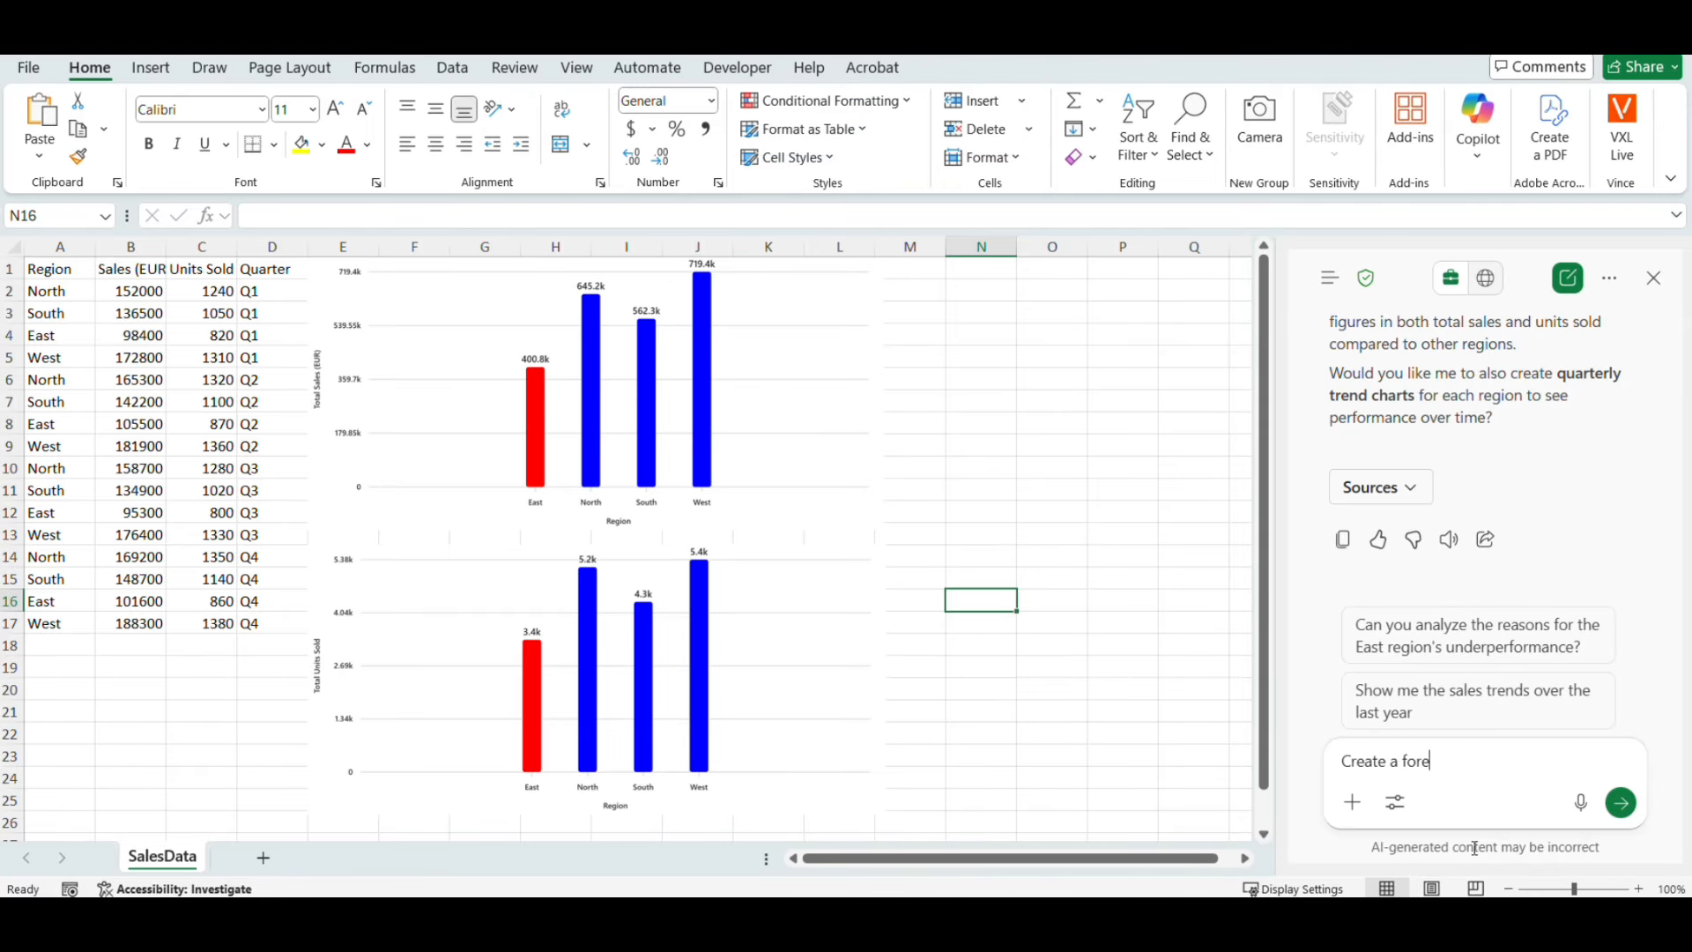
{"action": "type", "text": "cast for the next 3 months based on the"}
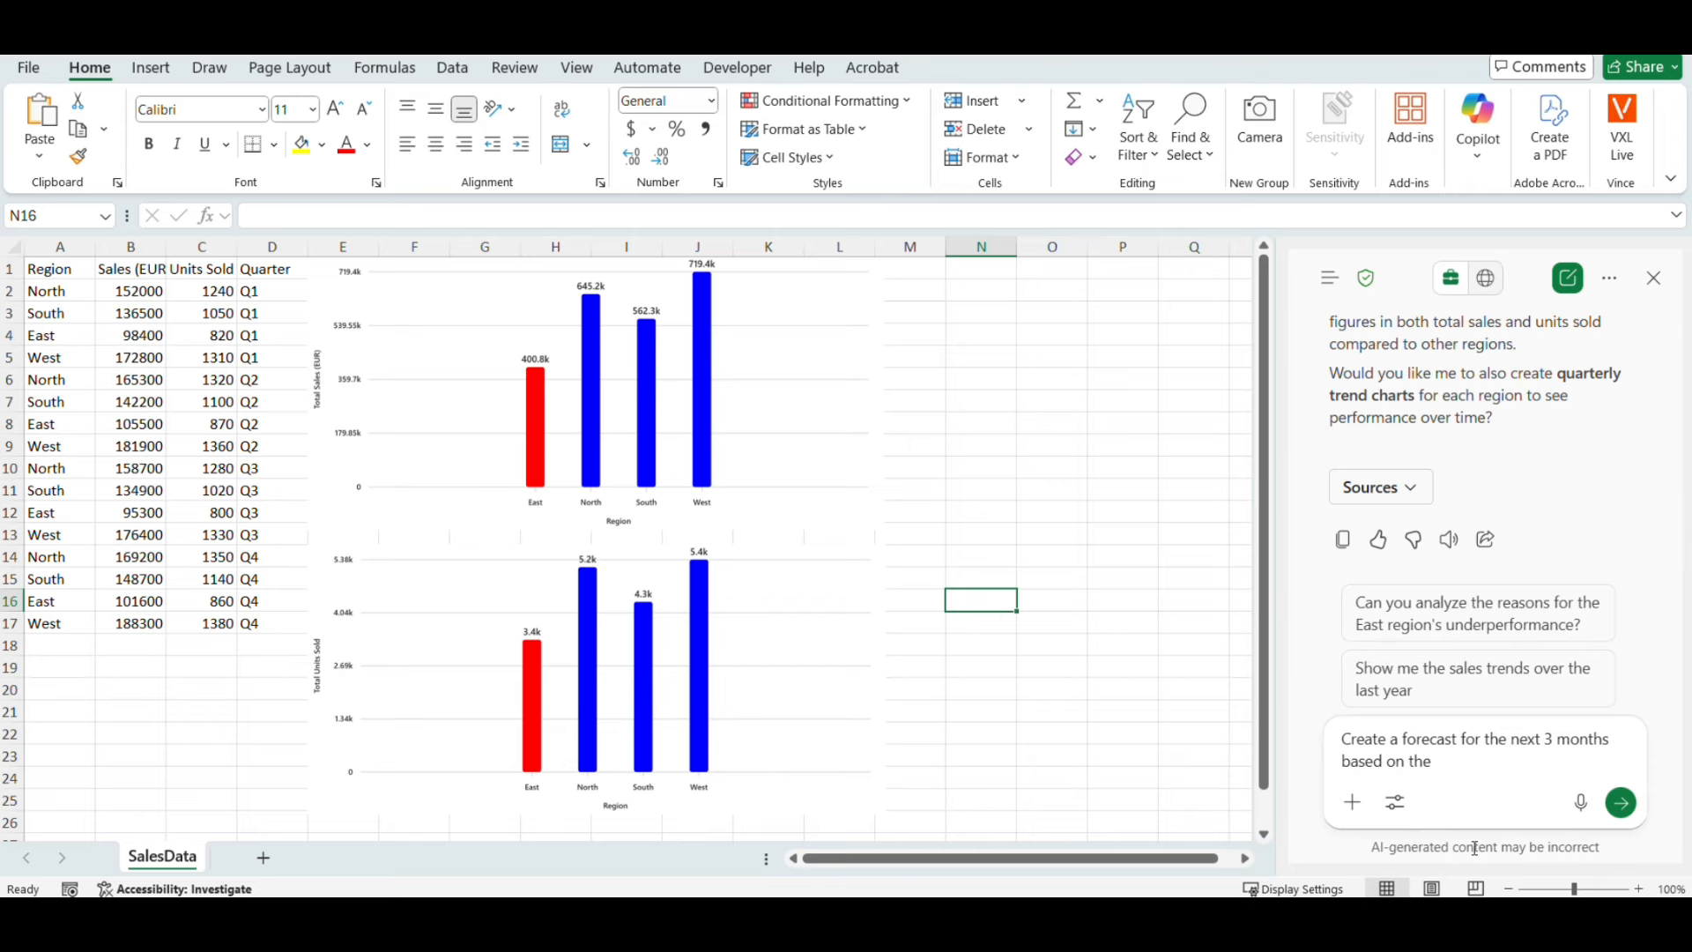
{"action": "type", "text": " data we have in this sjhee"}
{"action": "key", "text": "BackSpace"}
{"action": "key", "text": "BackSpace"}
{"action": "key", "text": "BackSpace"}
{"action": "key", "text": "BackSpace"}
{"action": "type", "text": "heet"}
{"action": "key", "text": "Return"}
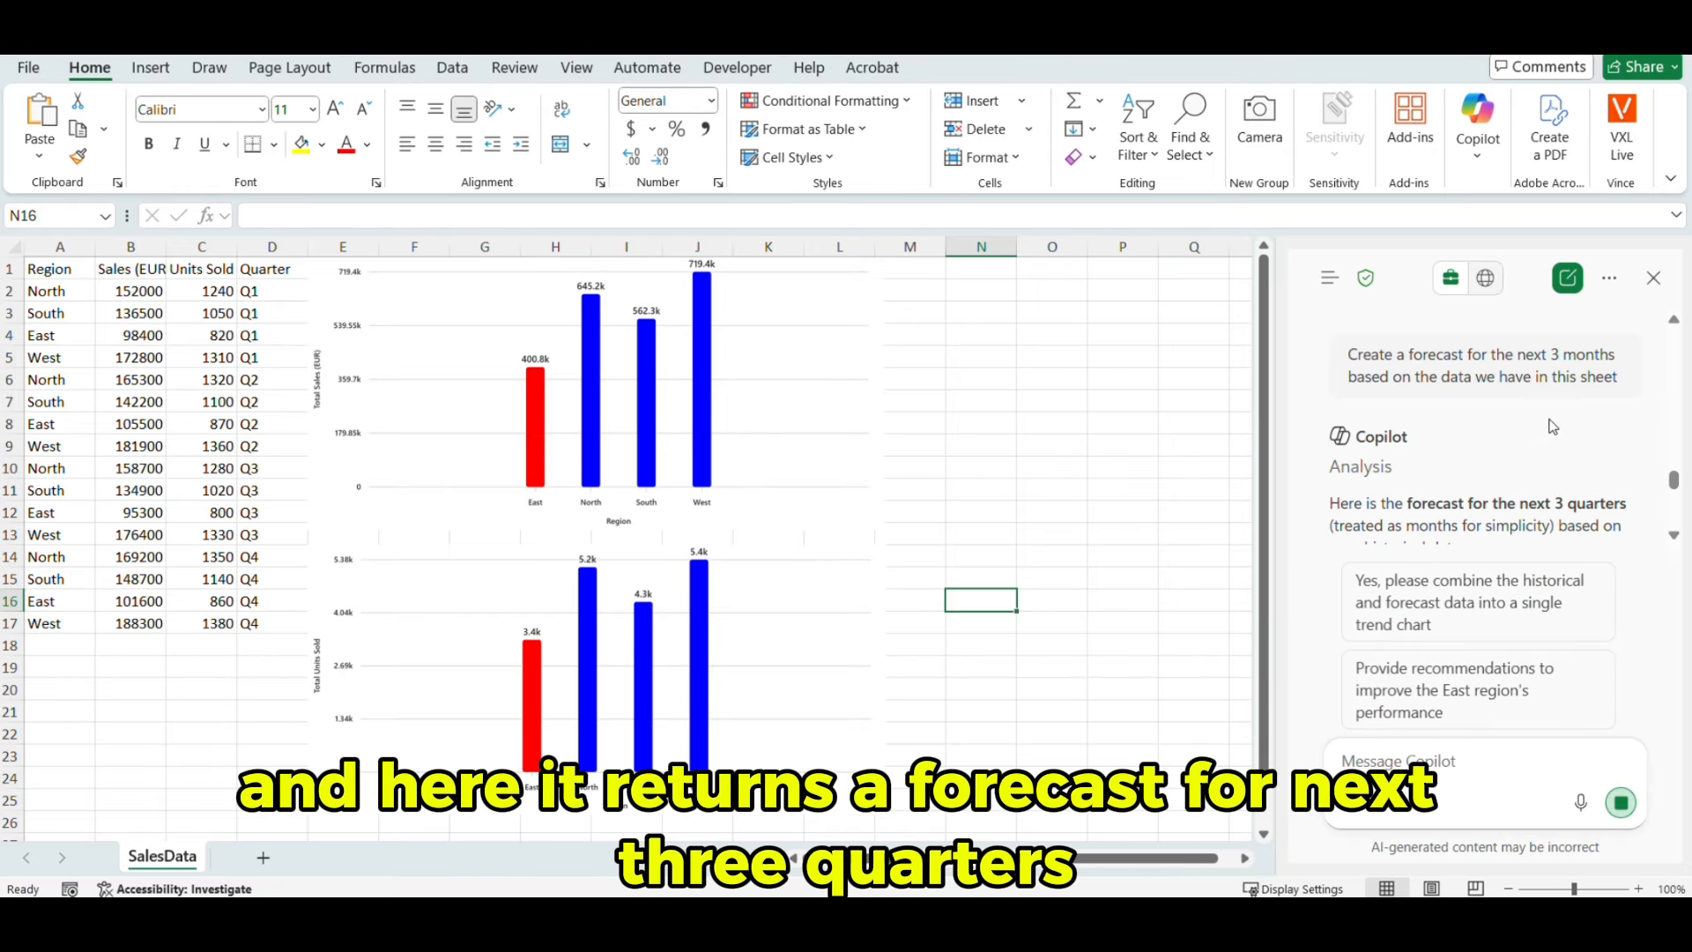
- Examine Copilot's forecasted sales by region table and the forecast visualization beneath it
{"action": "scroll", "coordinate": [1537, 494], "scroll_direction": "down", "scroll_amount": 3}
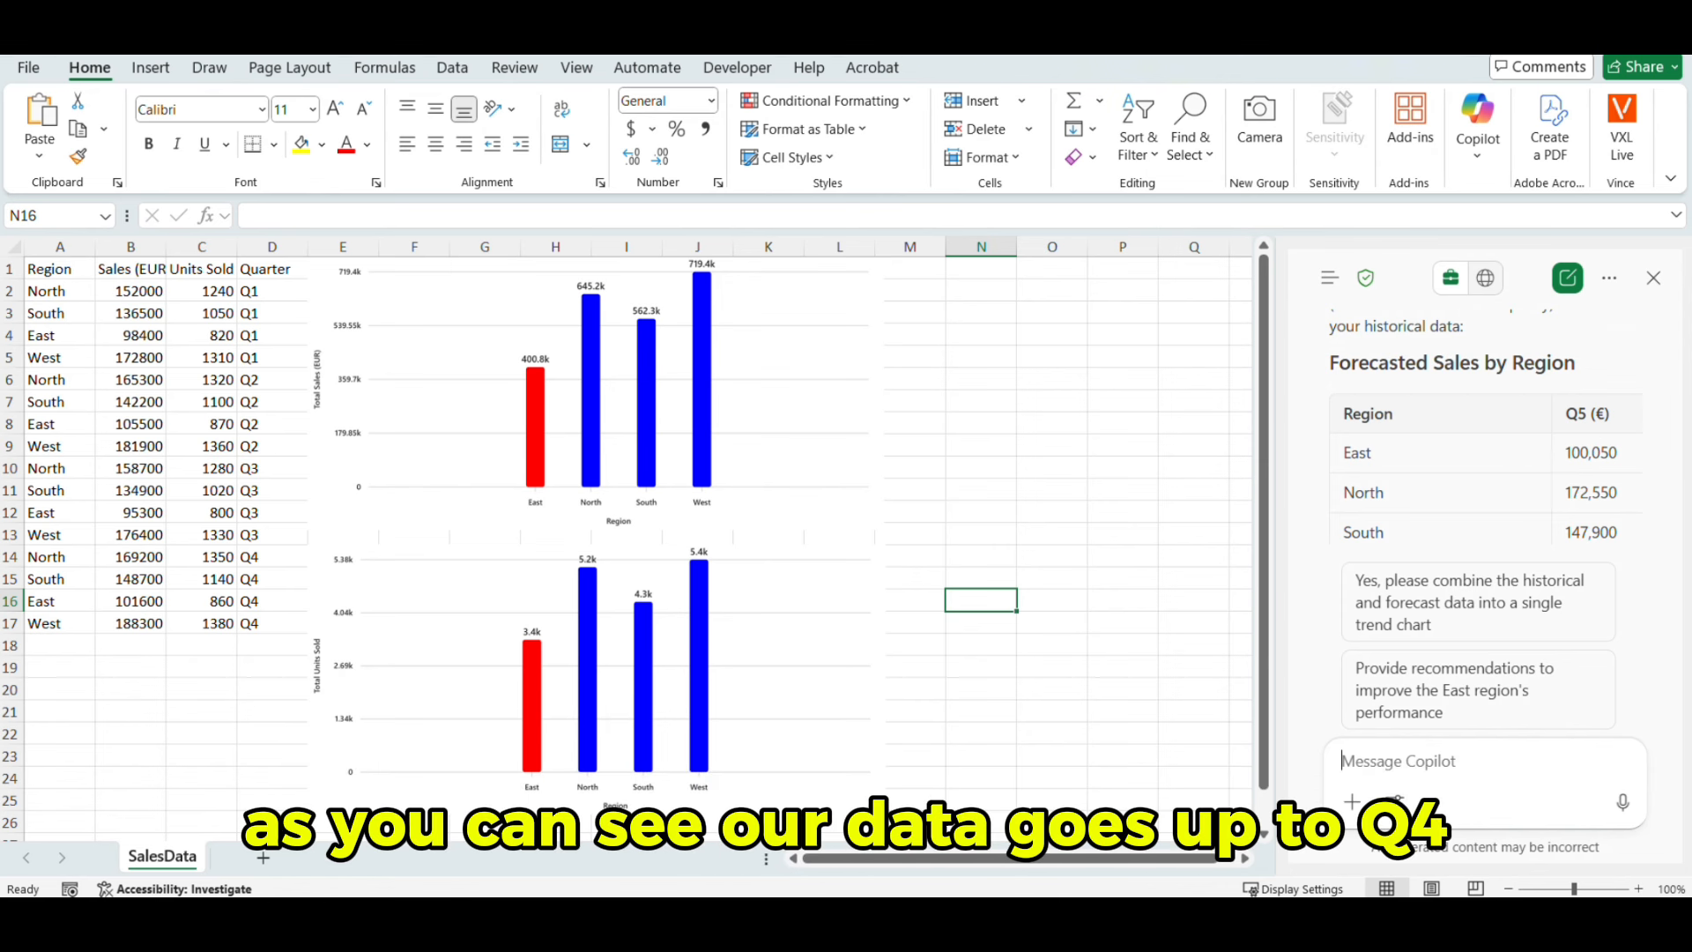
{"action": "scroll", "coordinate": [1551, 464], "scroll_direction": "down", "scroll_amount": 1}
{"action": "scroll", "coordinate": [1551, 464], "scroll_direction": "up", "scroll_amount": 1}
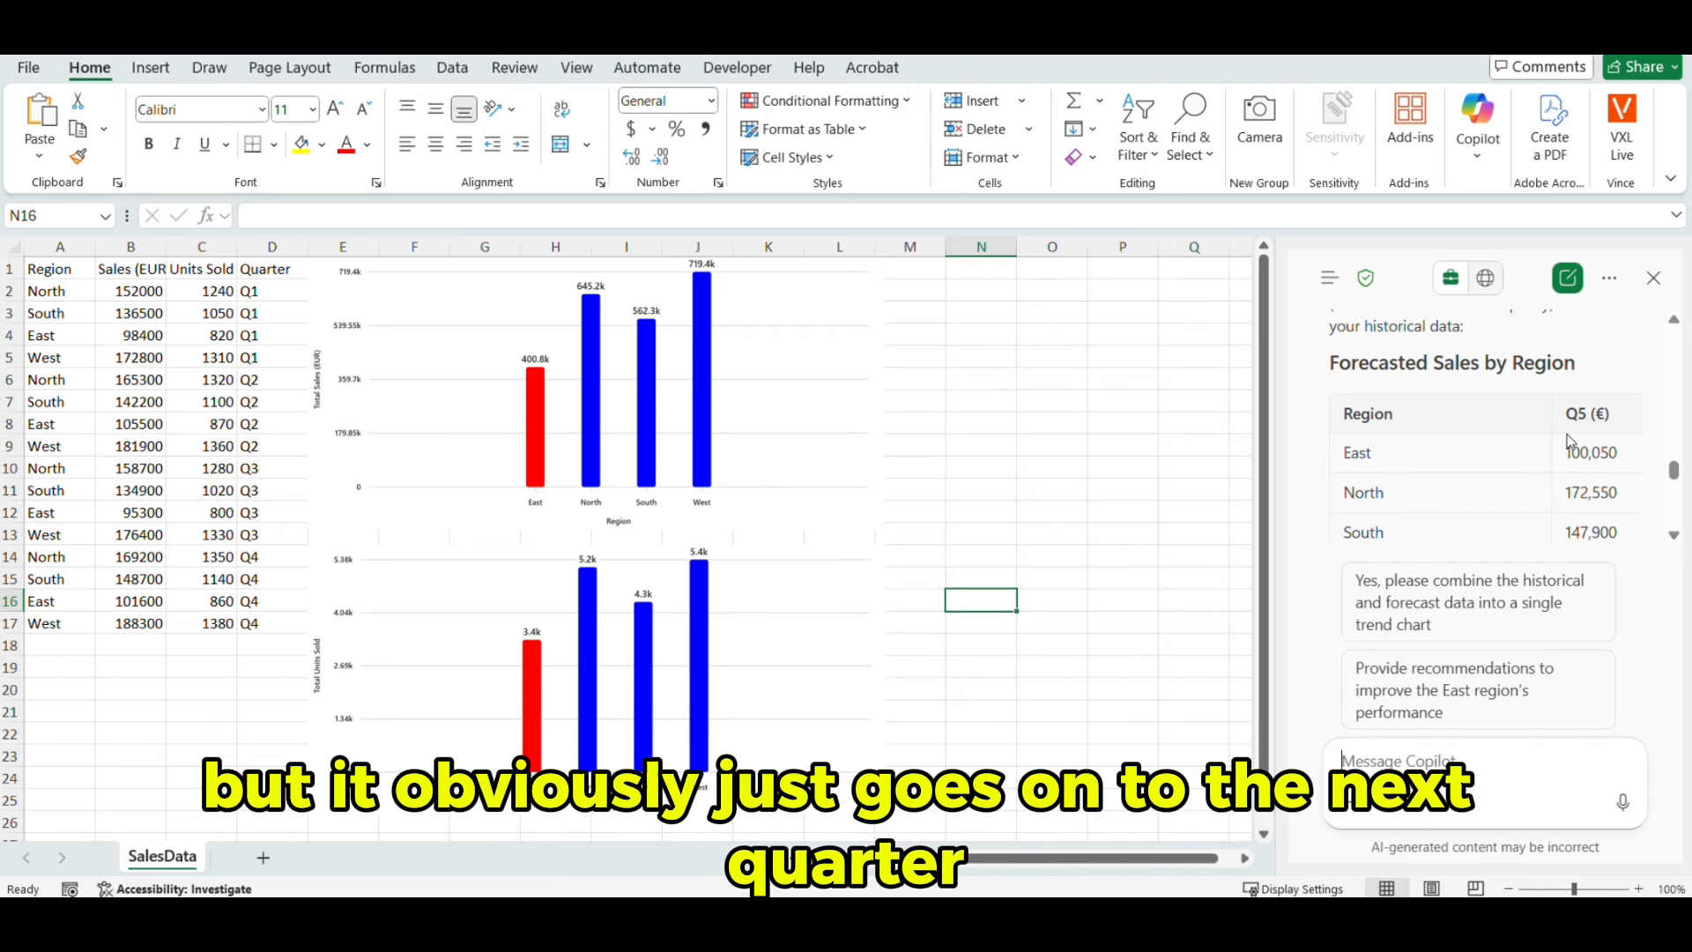
{"action": "scroll", "coordinate": [1571, 441], "scroll_direction": "down", "scroll_amount": 4}
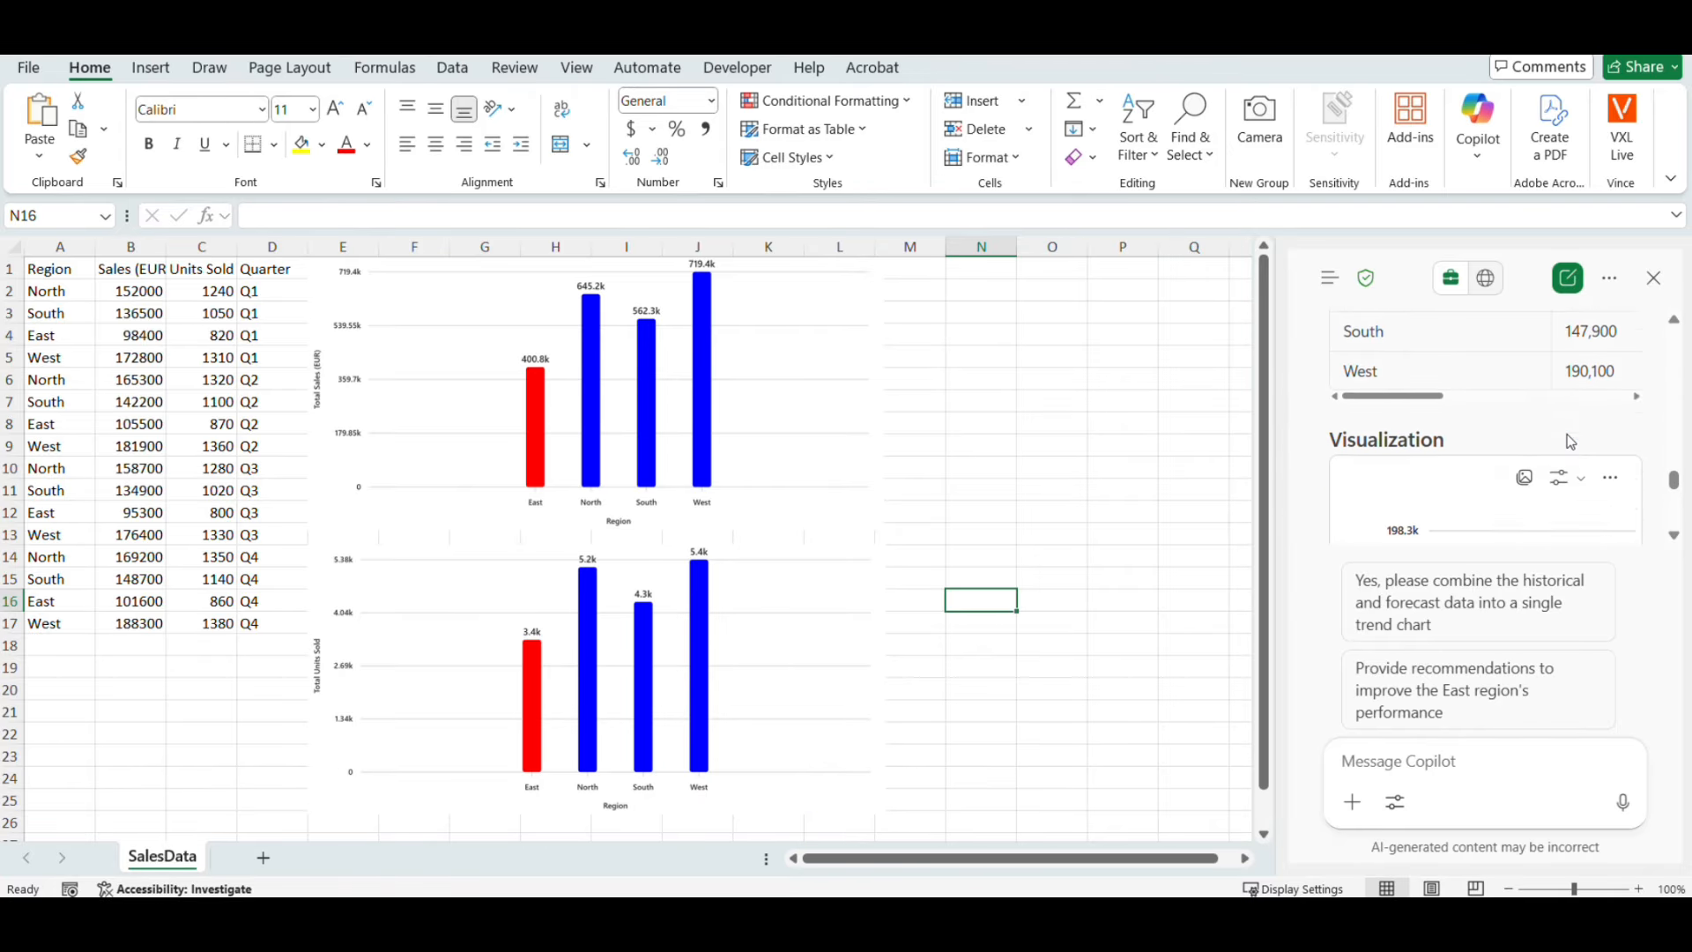
{"action": "scroll", "coordinate": [1571, 440], "scroll_direction": "down", "scroll_amount": 2}
{"action": "scroll", "coordinate": [1570, 441], "scroll_direction": "up", "scroll_amount": 4}
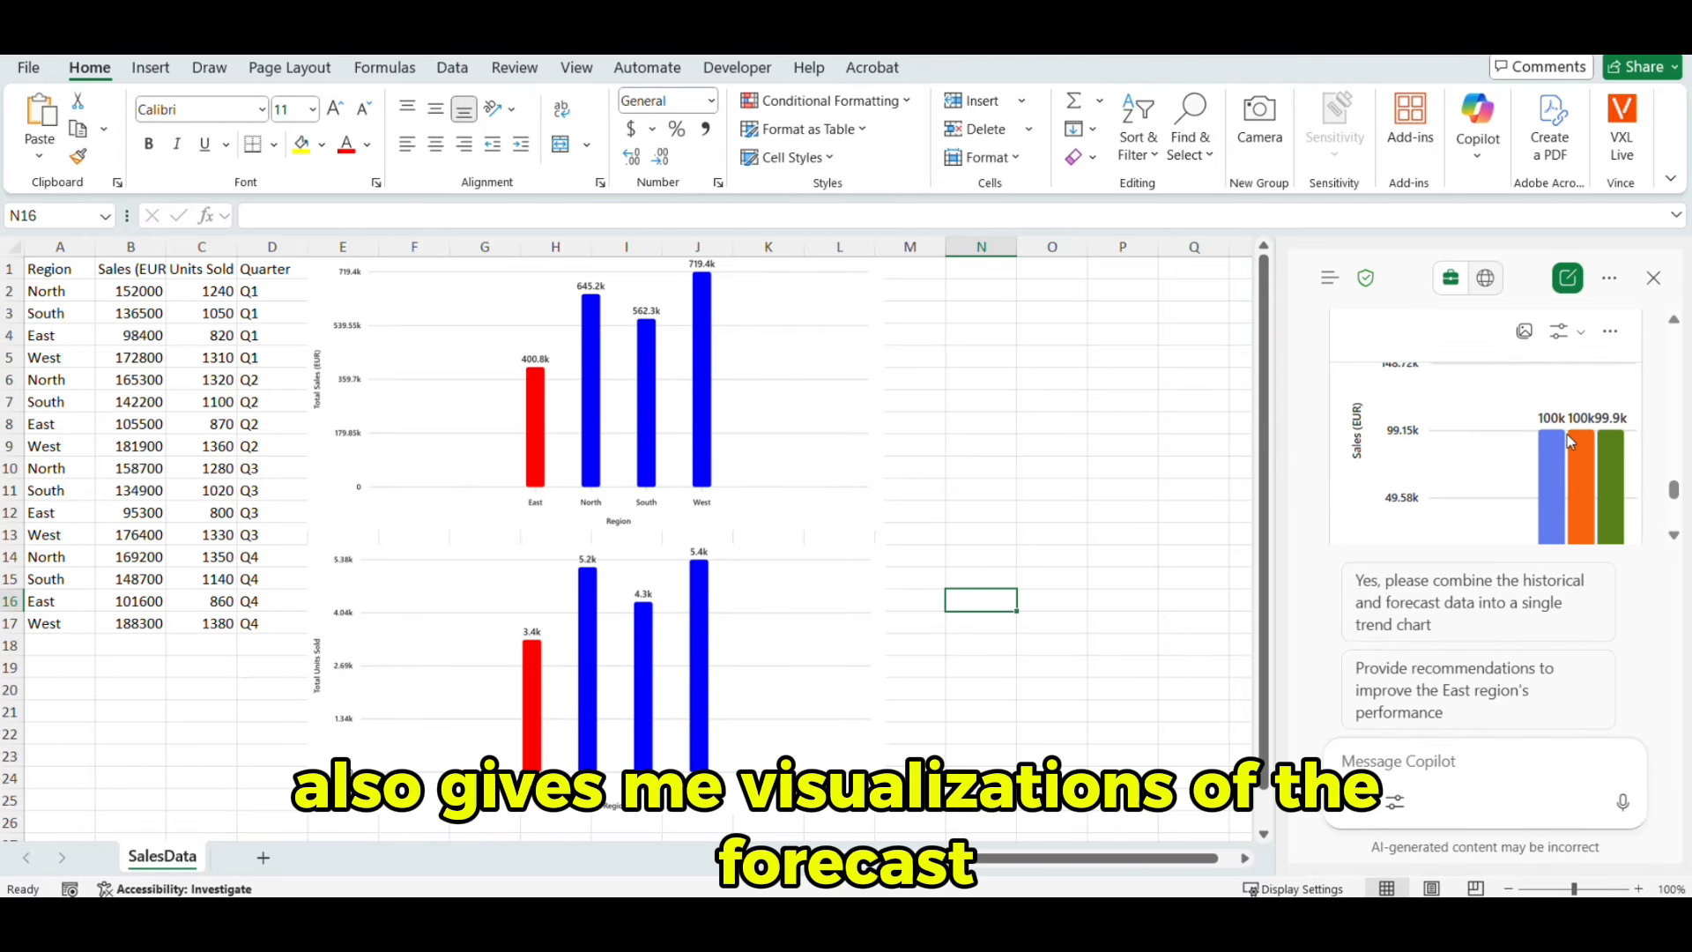
{"action": "scroll", "coordinate": [1570, 441], "scroll_direction": "up", "scroll_amount": 3}
{"action": "scroll", "coordinate": [1570, 441], "scroll_direction": "down", "scroll_amount": 6}
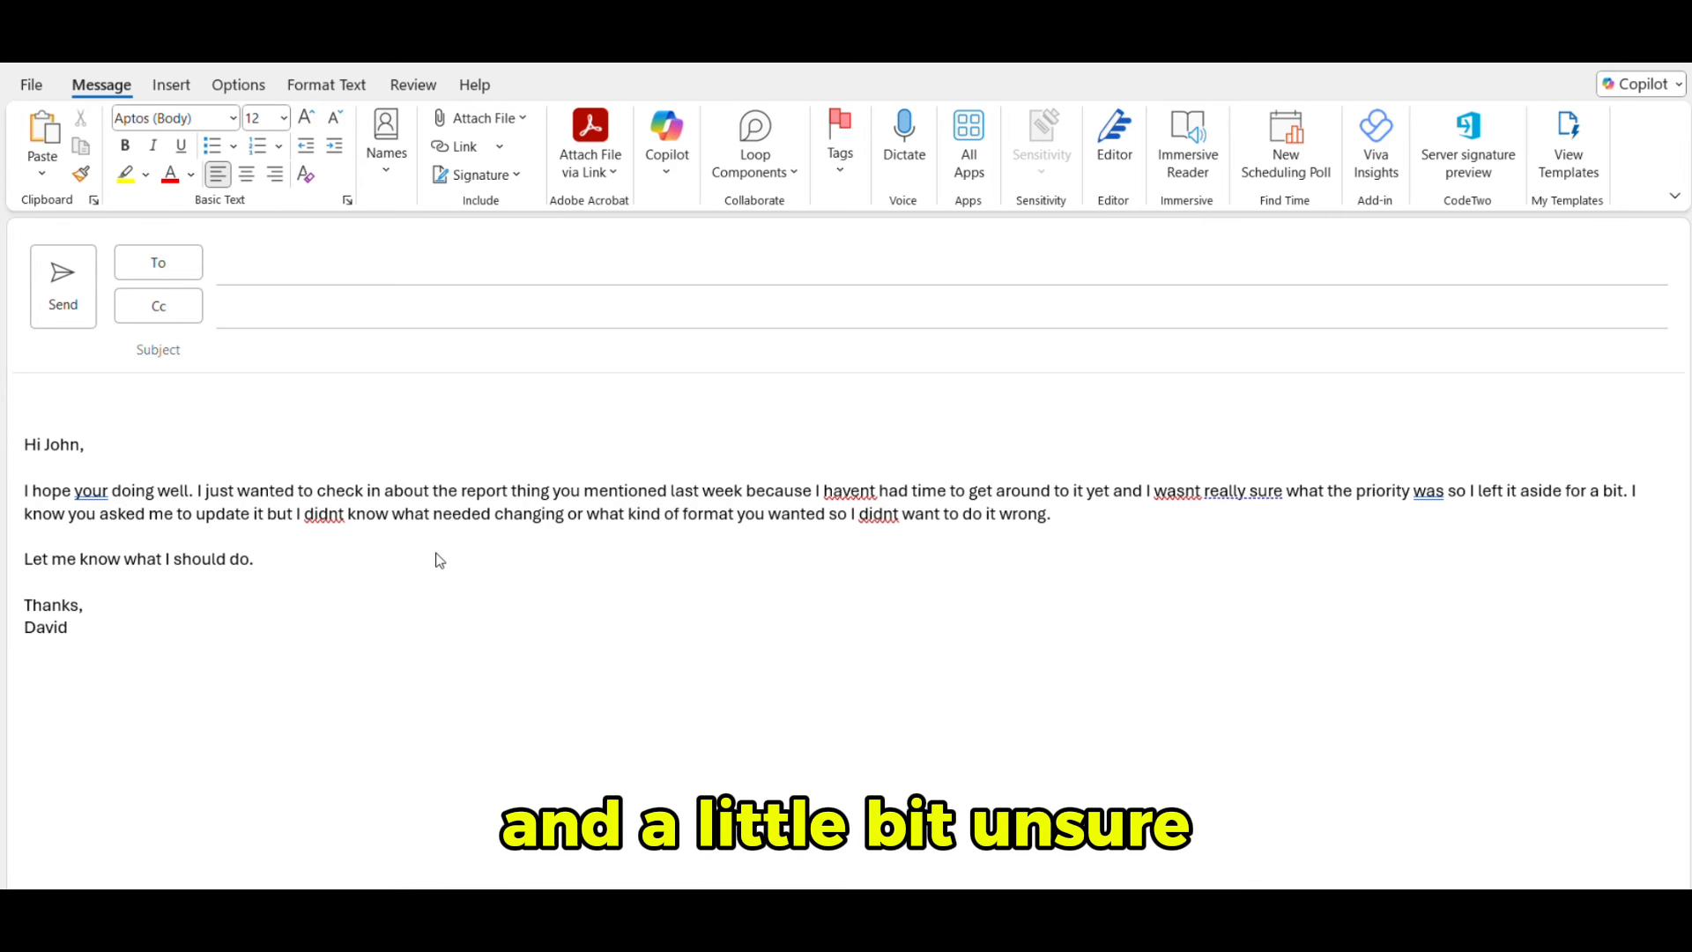
- Have Copilot rewrite the whole email draft with the prompt "Rewrite this to sound more confident and concise" and replace the original text
{"action": "left_click_drag", "start_coordinate": [21, 439], "coordinate": [133, 641]}
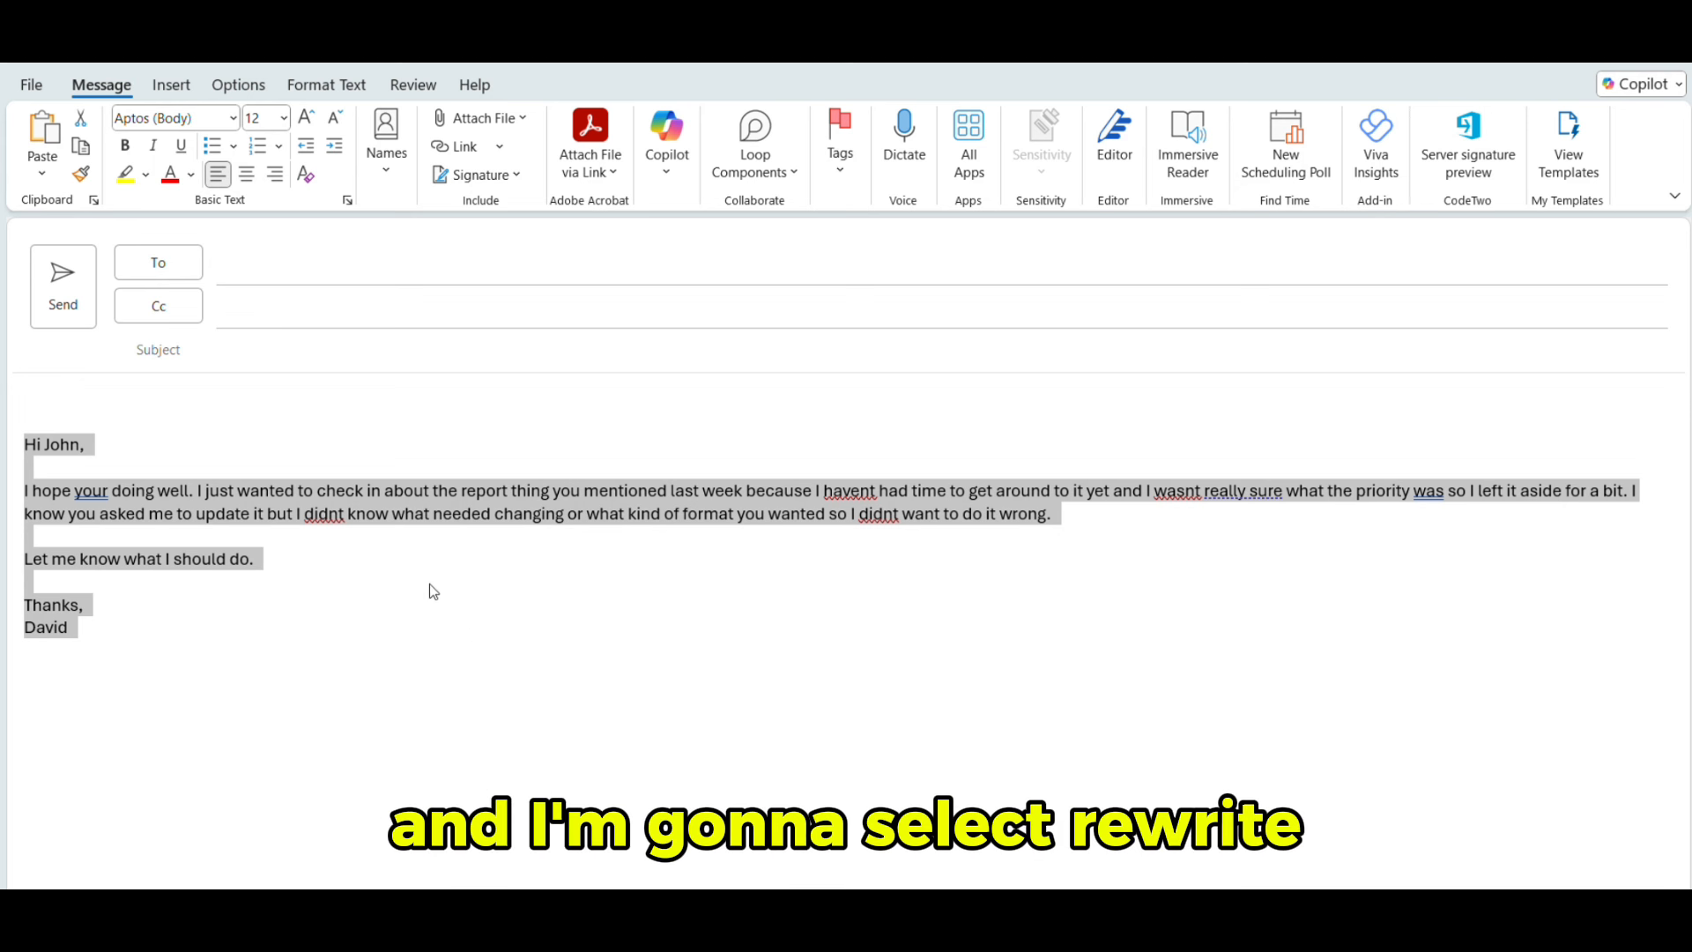
{"action": "right_click", "coordinate": [430, 520]}
{"action": "left_click", "coordinate": [761, 564]}
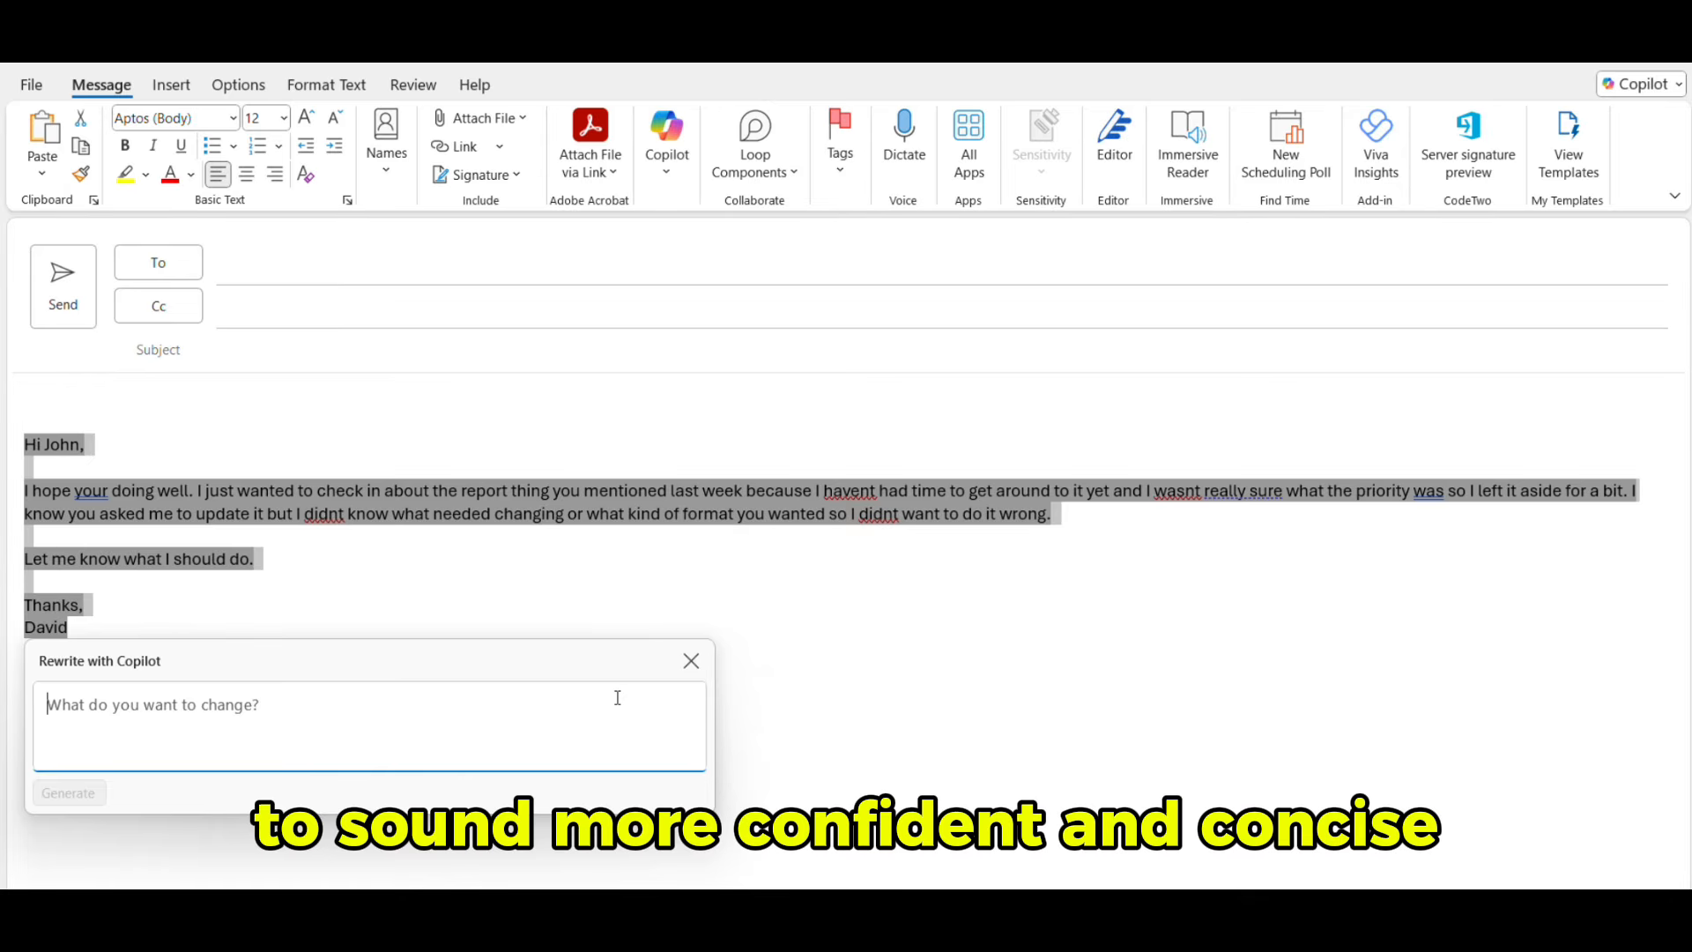
{"action": "type", "text": "Rewrite this to sound"}
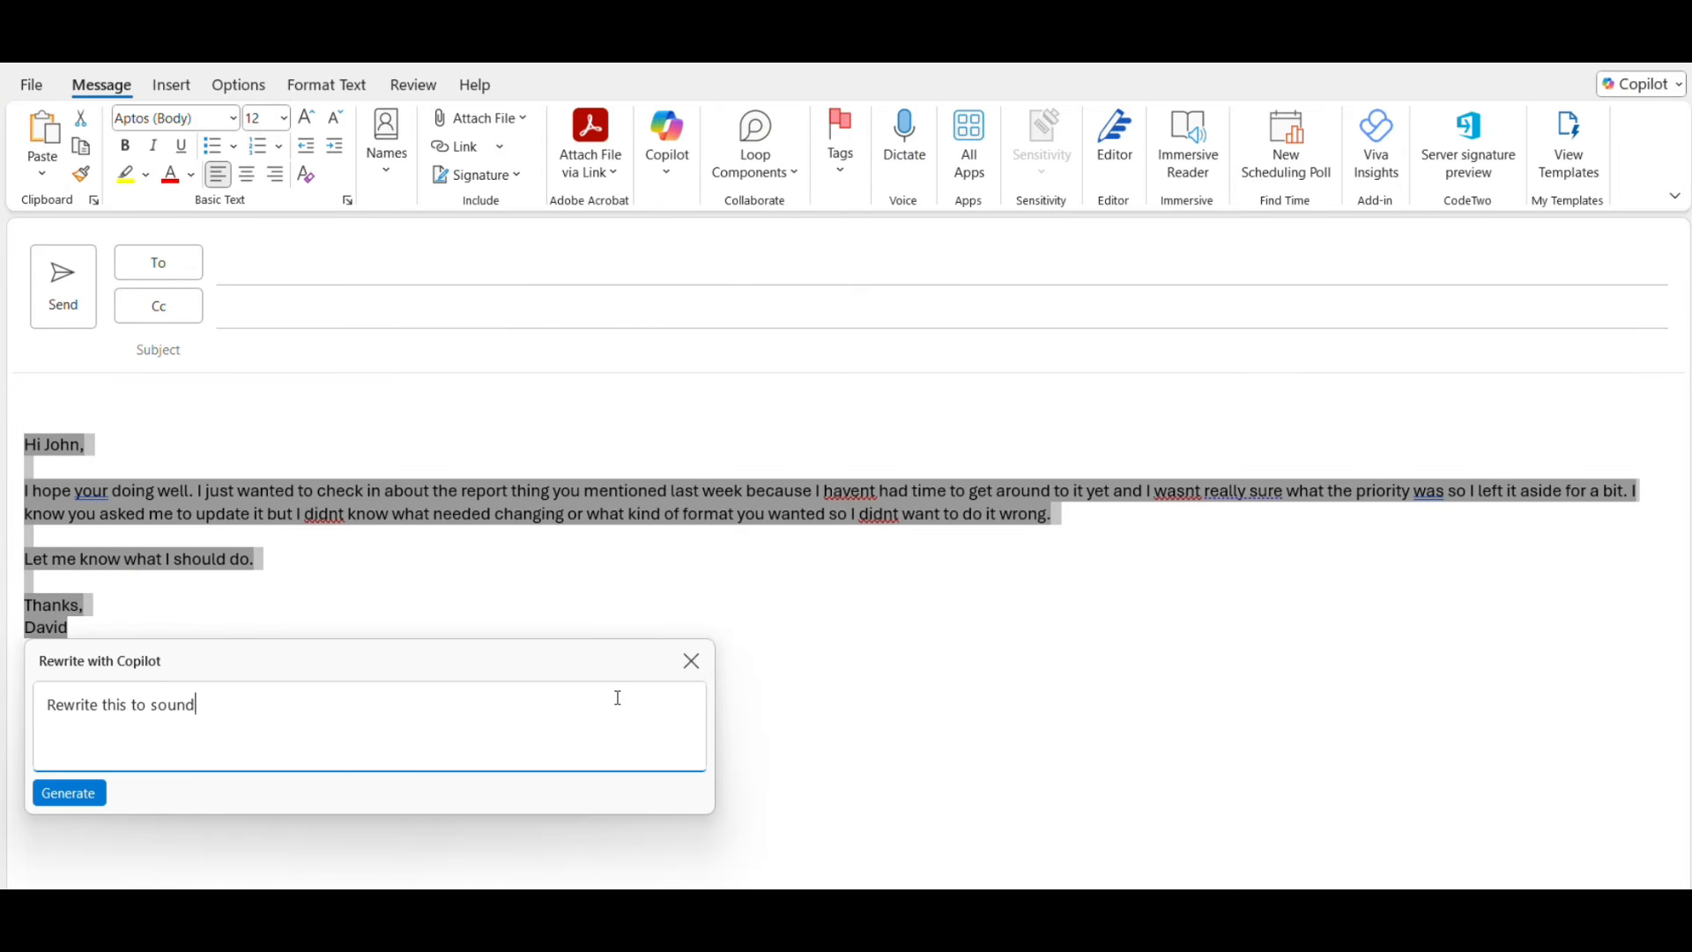
{"action": "type", "text": " more confident and concise"}
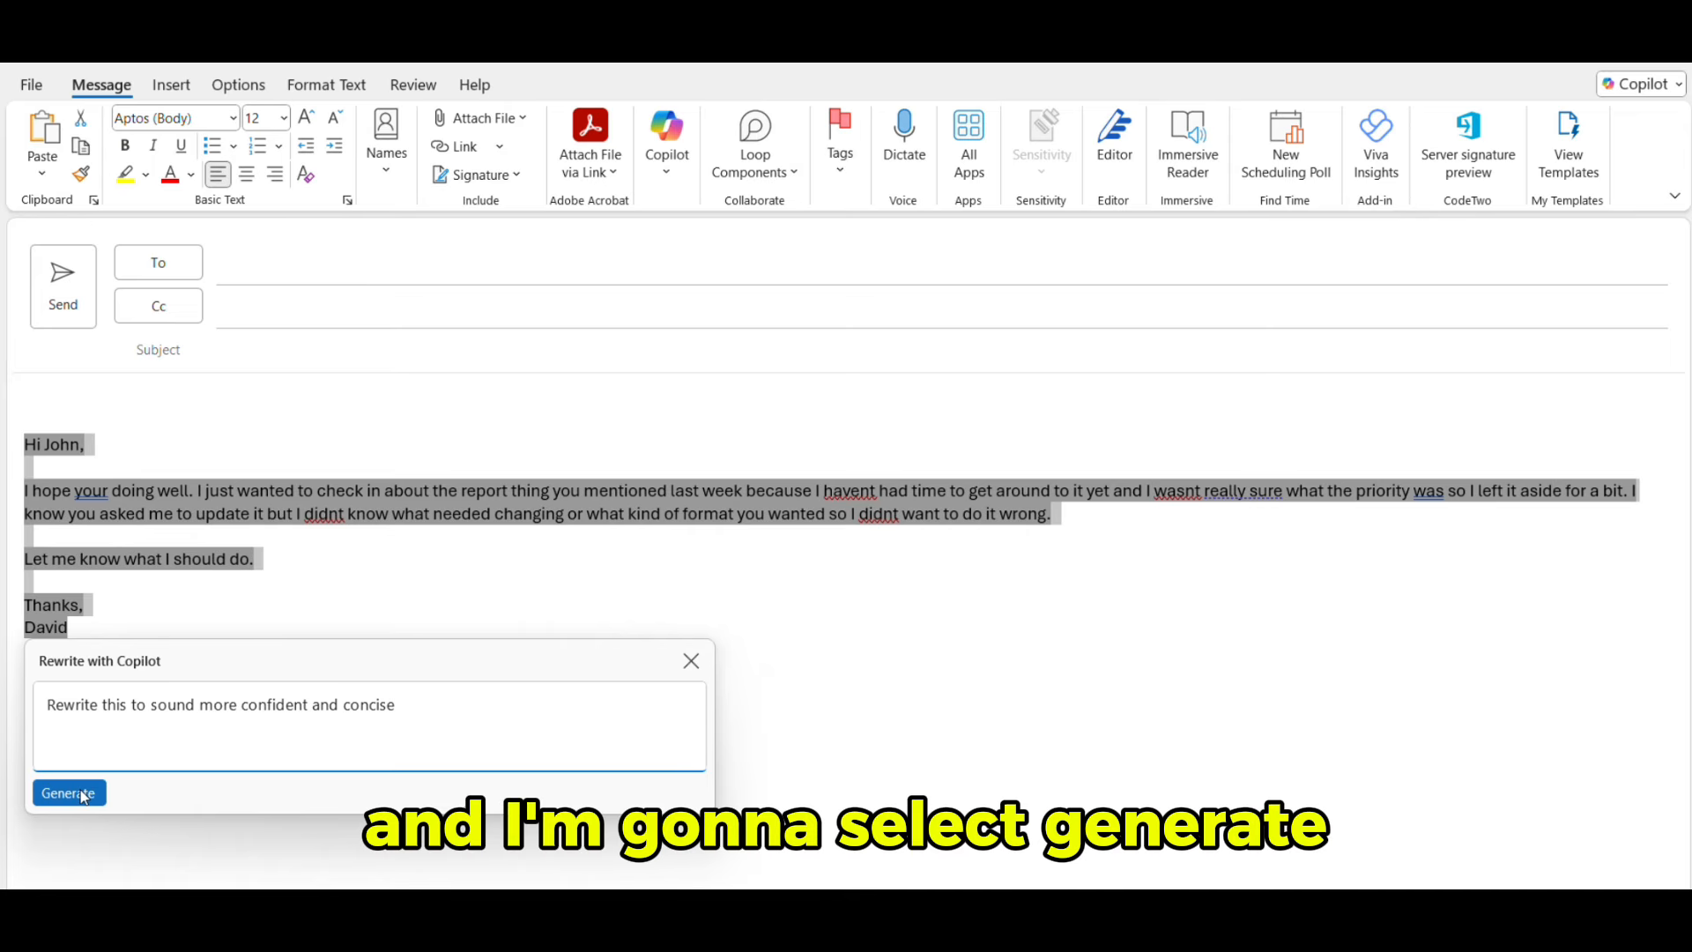
{"action": "left_click", "coordinate": [83, 795]}
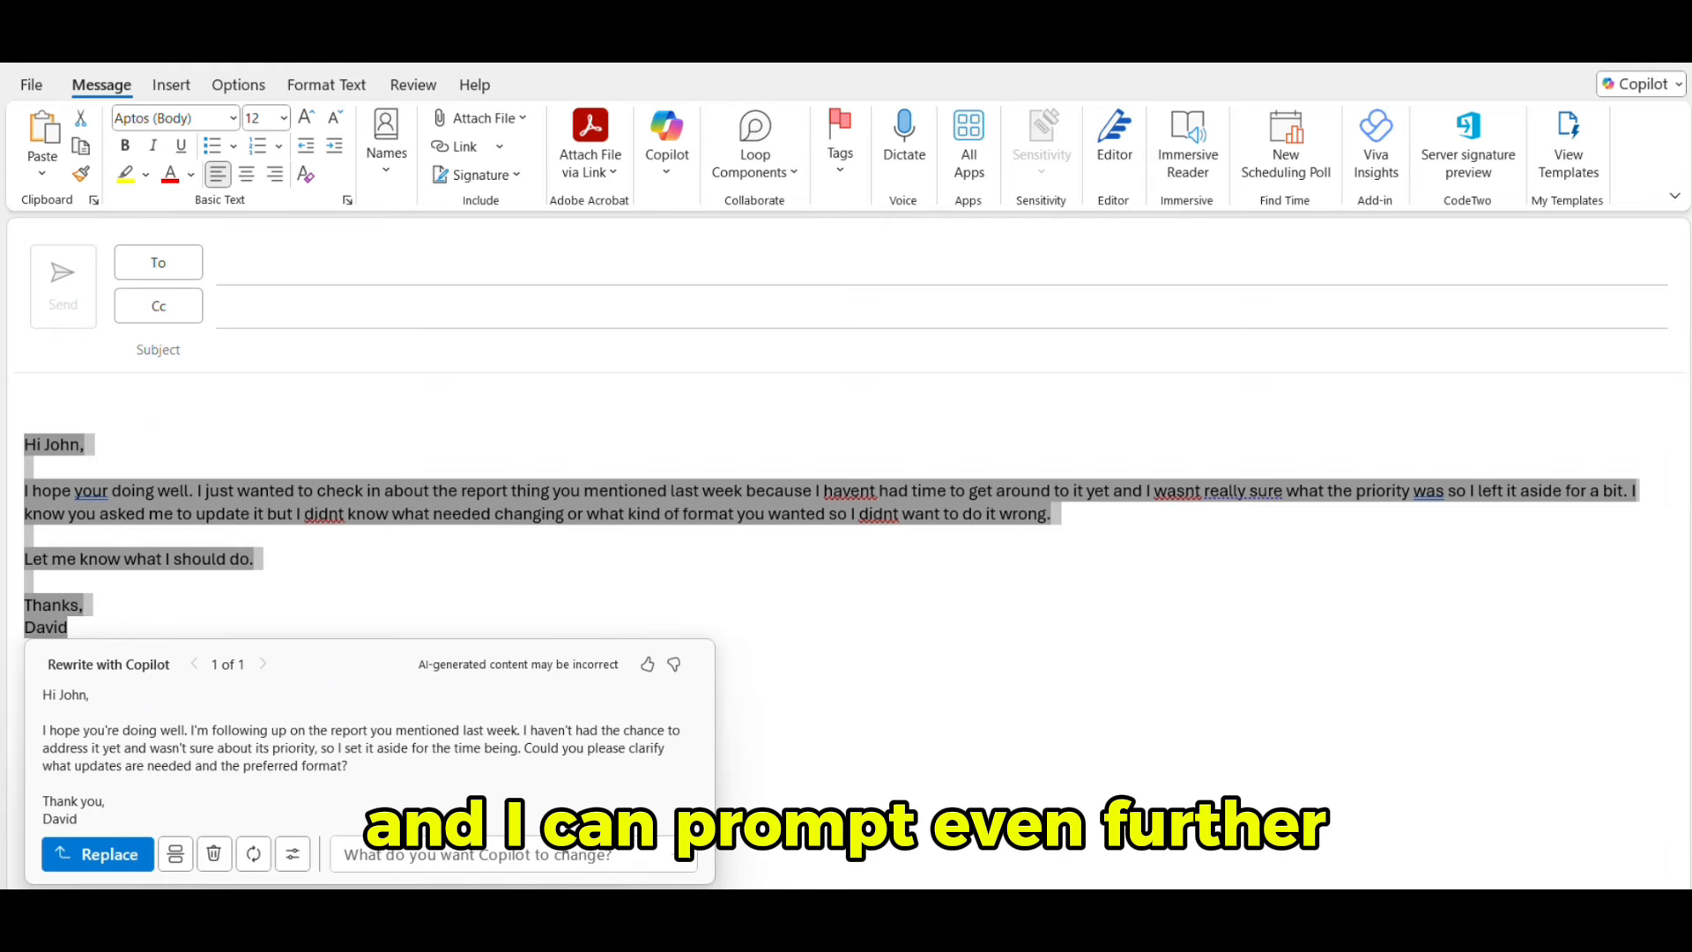
{"action": "left_click", "coordinate": [98, 854]}
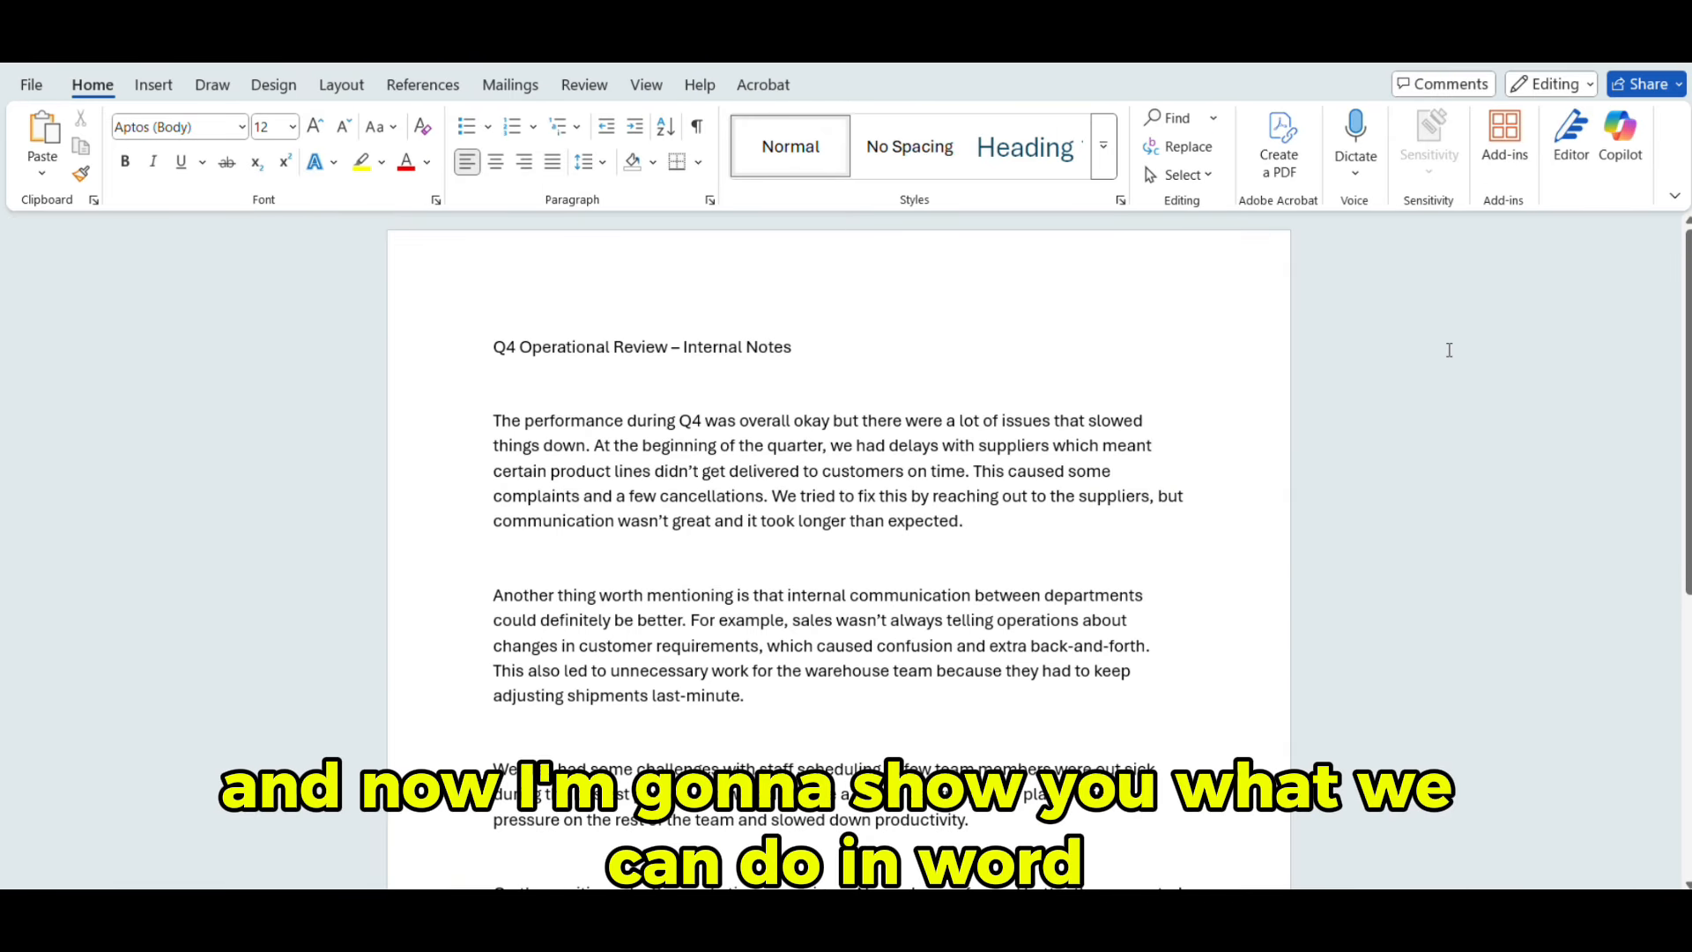
- Review the Q4 Operational Review notes and ask Copilot to "Summarise this document into 5 bullet points"
{"action": "scroll", "coordinate": [914, 466], "scroll_direction": "down", "scroll_amount": 1}
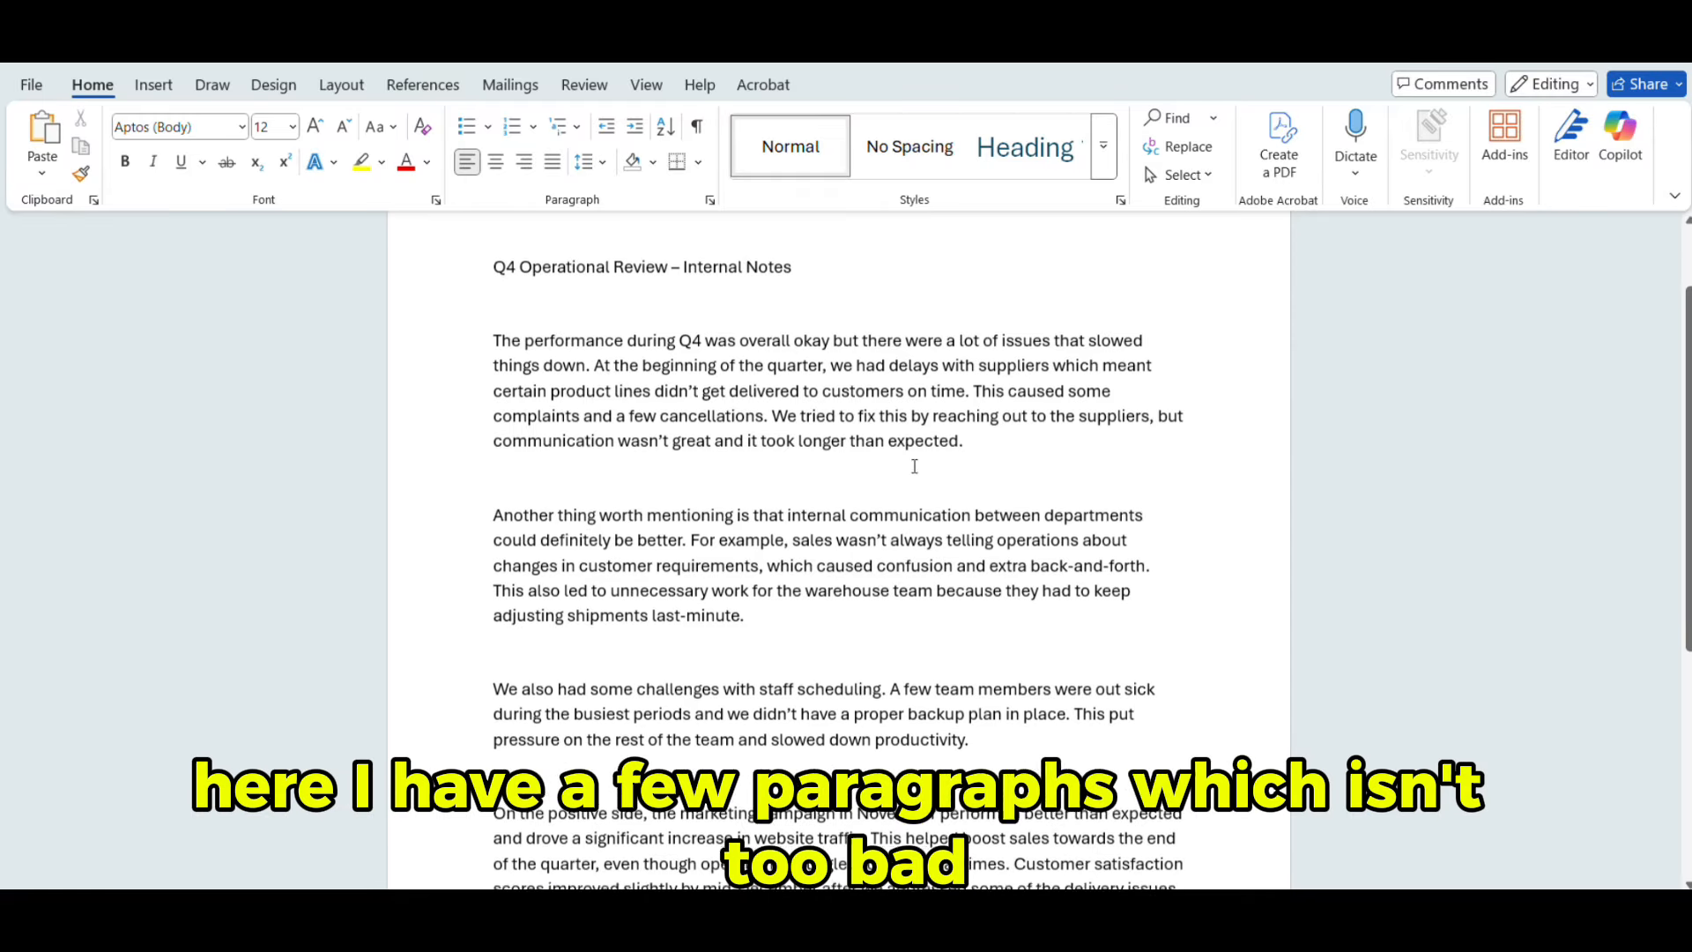
{"action": "scroll", "coordinate": [914, 465], "scroll_direction": "down", "scroll_amount": 2}
{"action": "scroll", "coordinate": [916, 465], "scroll_direction": "up", "scroll_amount": 3}
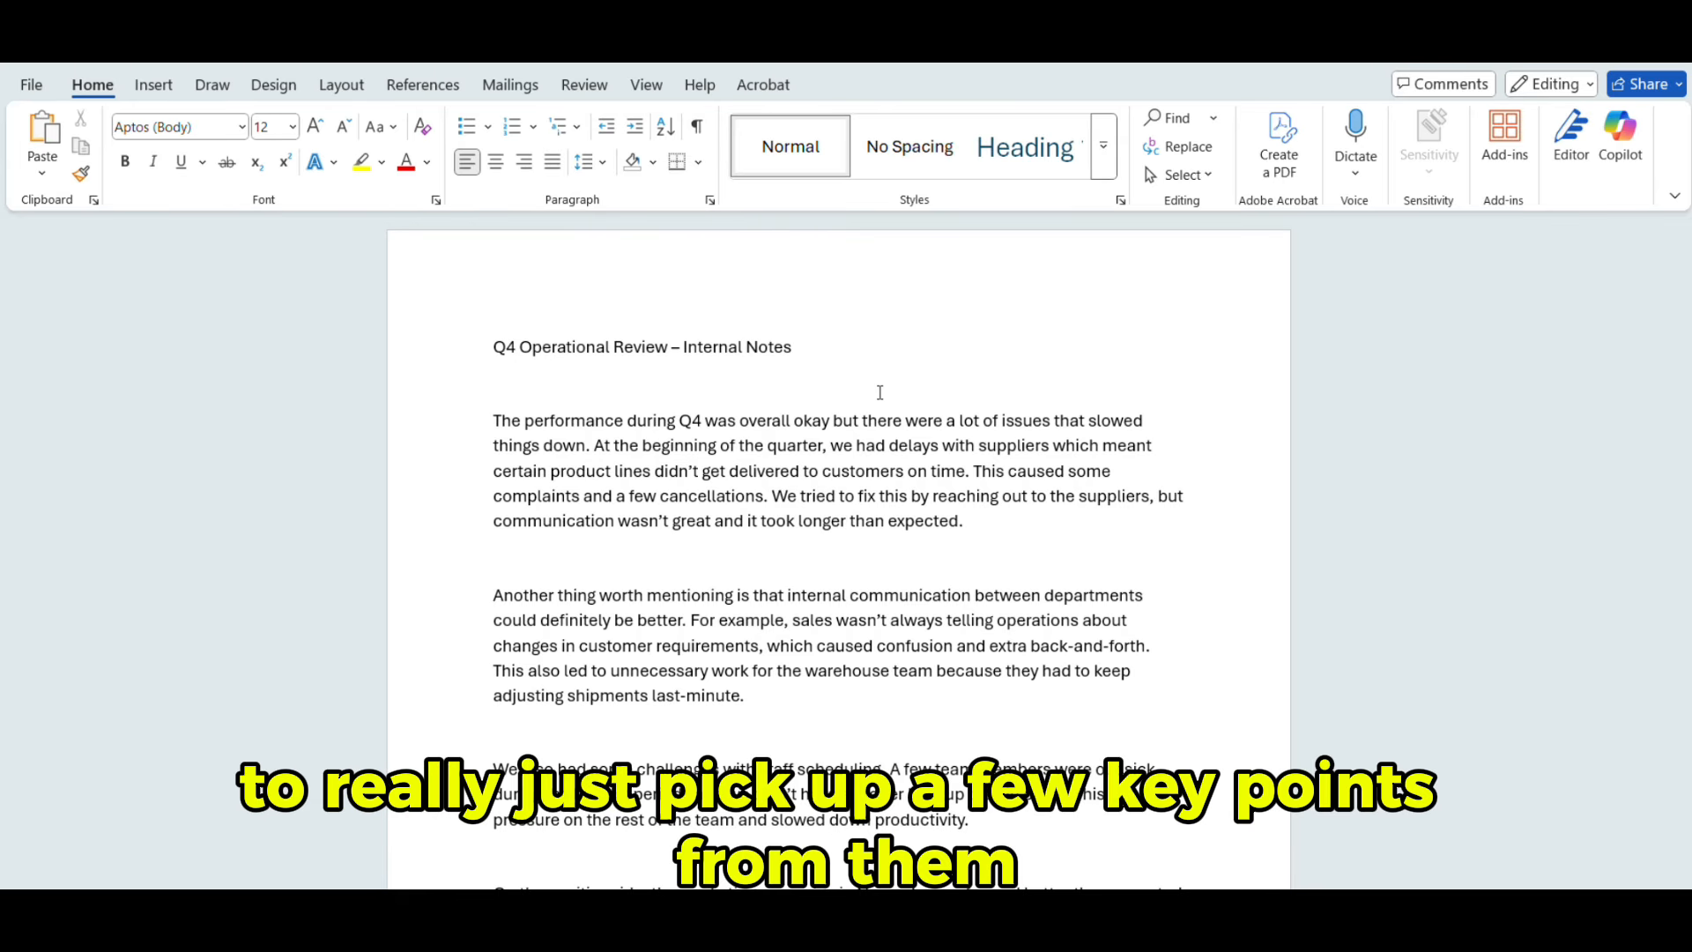
{"action": "left_click", "coordinate": [1621, 141]}
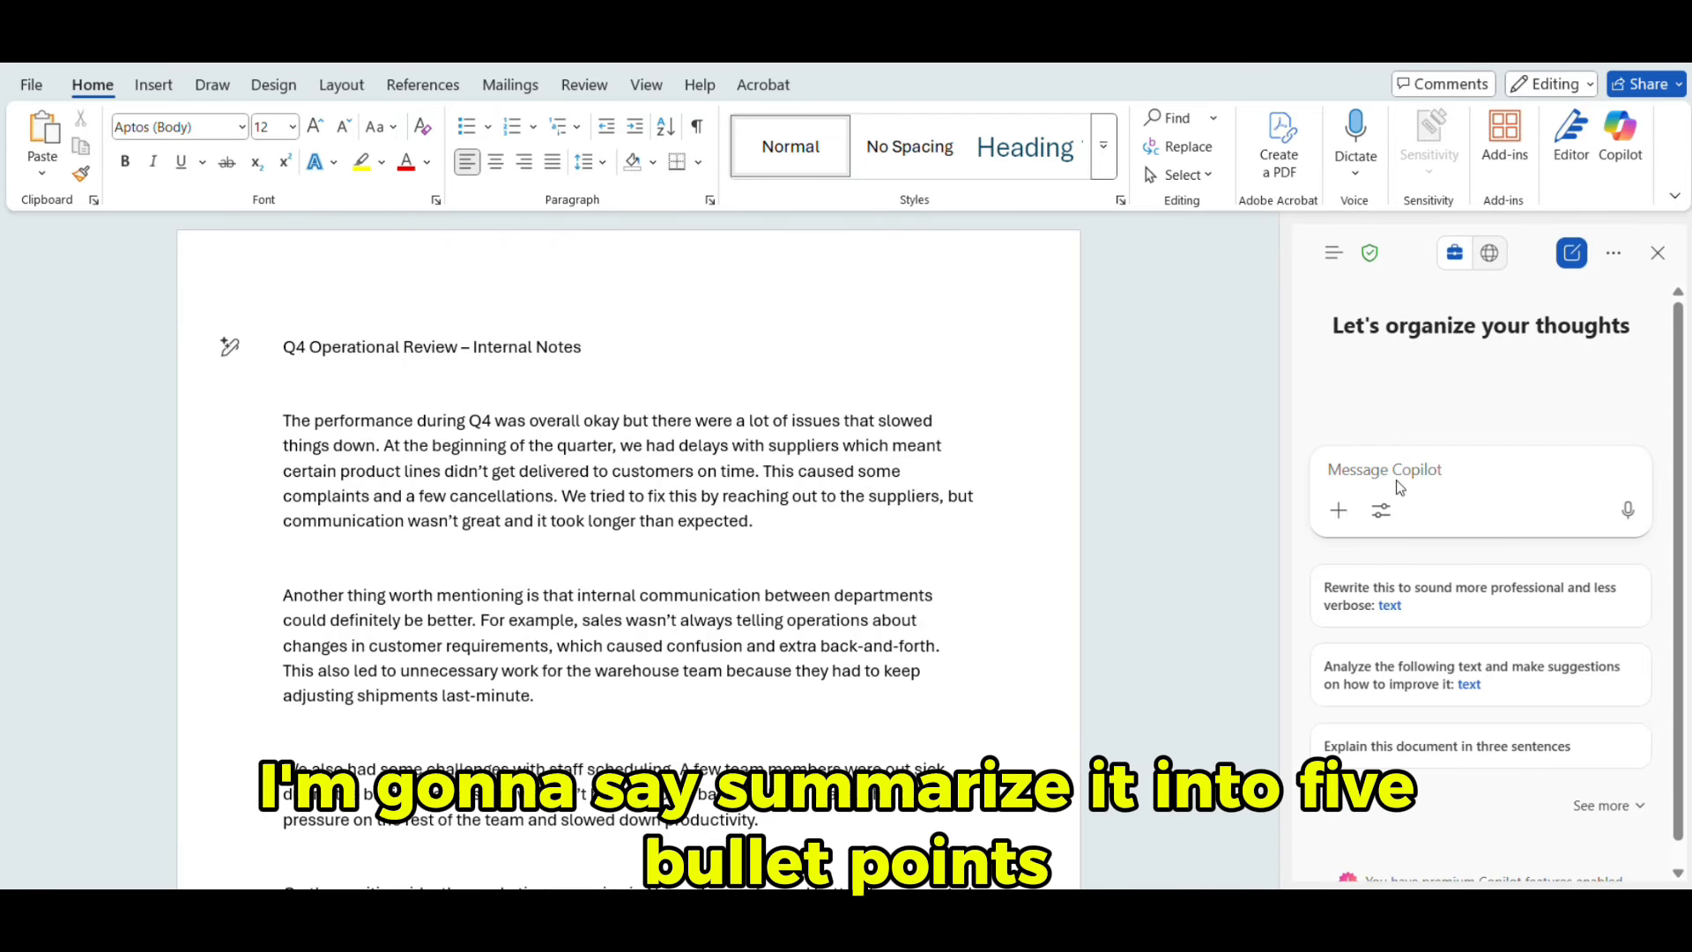
{"action": "type", "text": "Summarise this document in"}
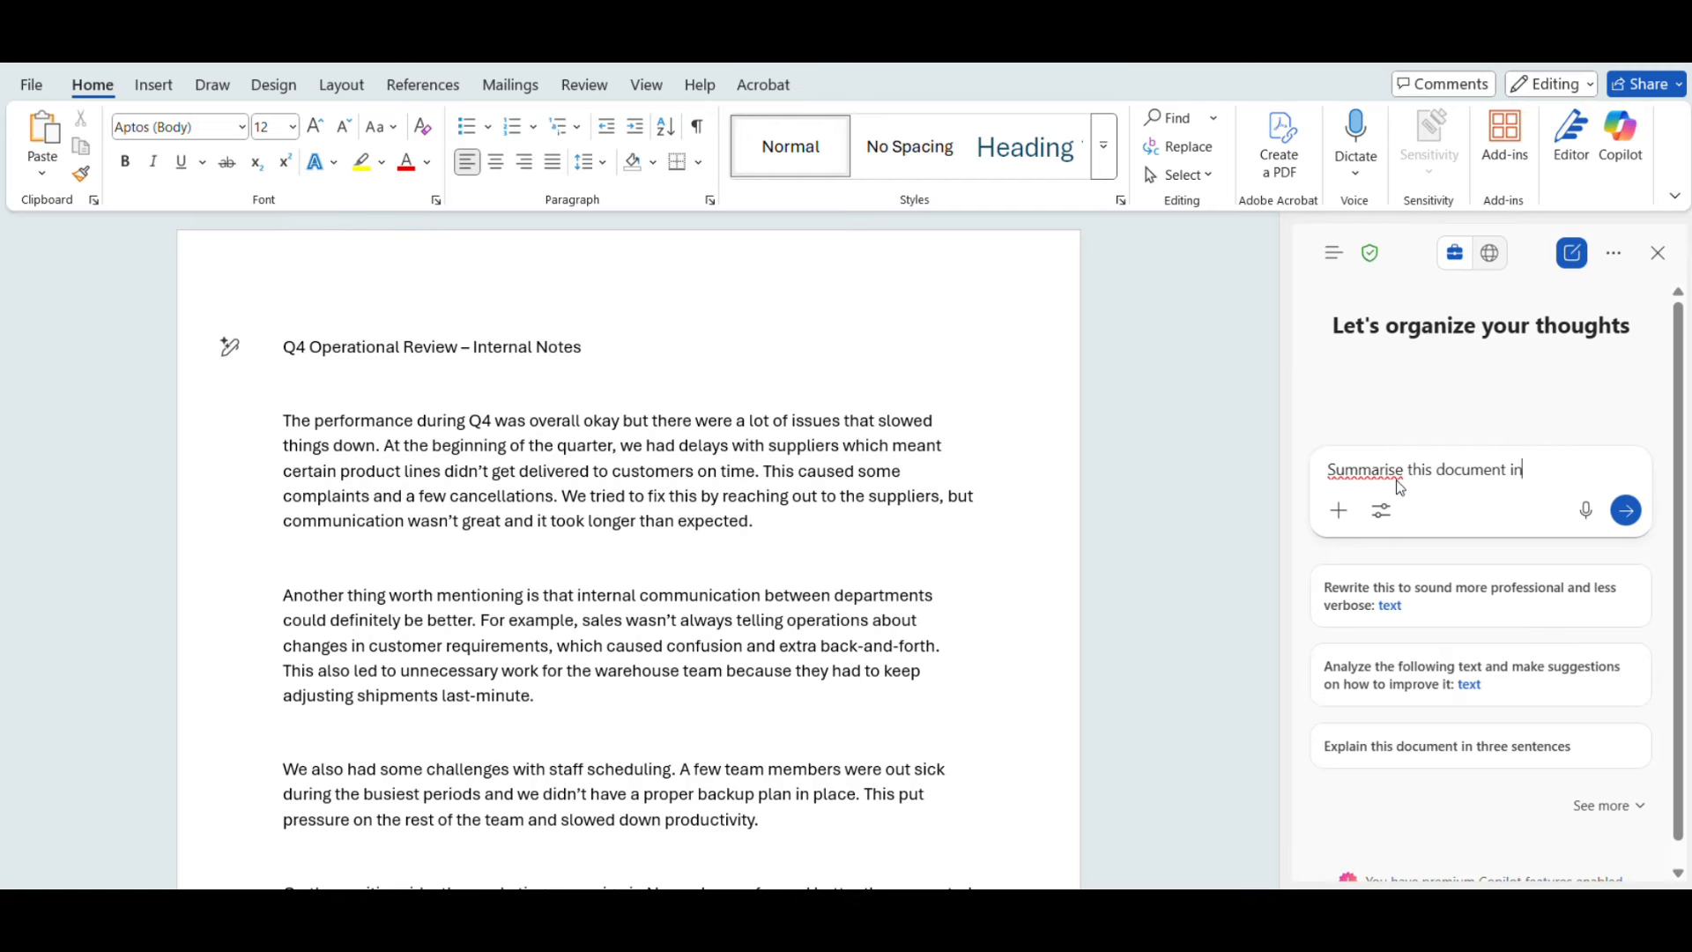
{"action": "type", "text": "to 5 bullet points"}
{"action": "key", "text": "Return"}
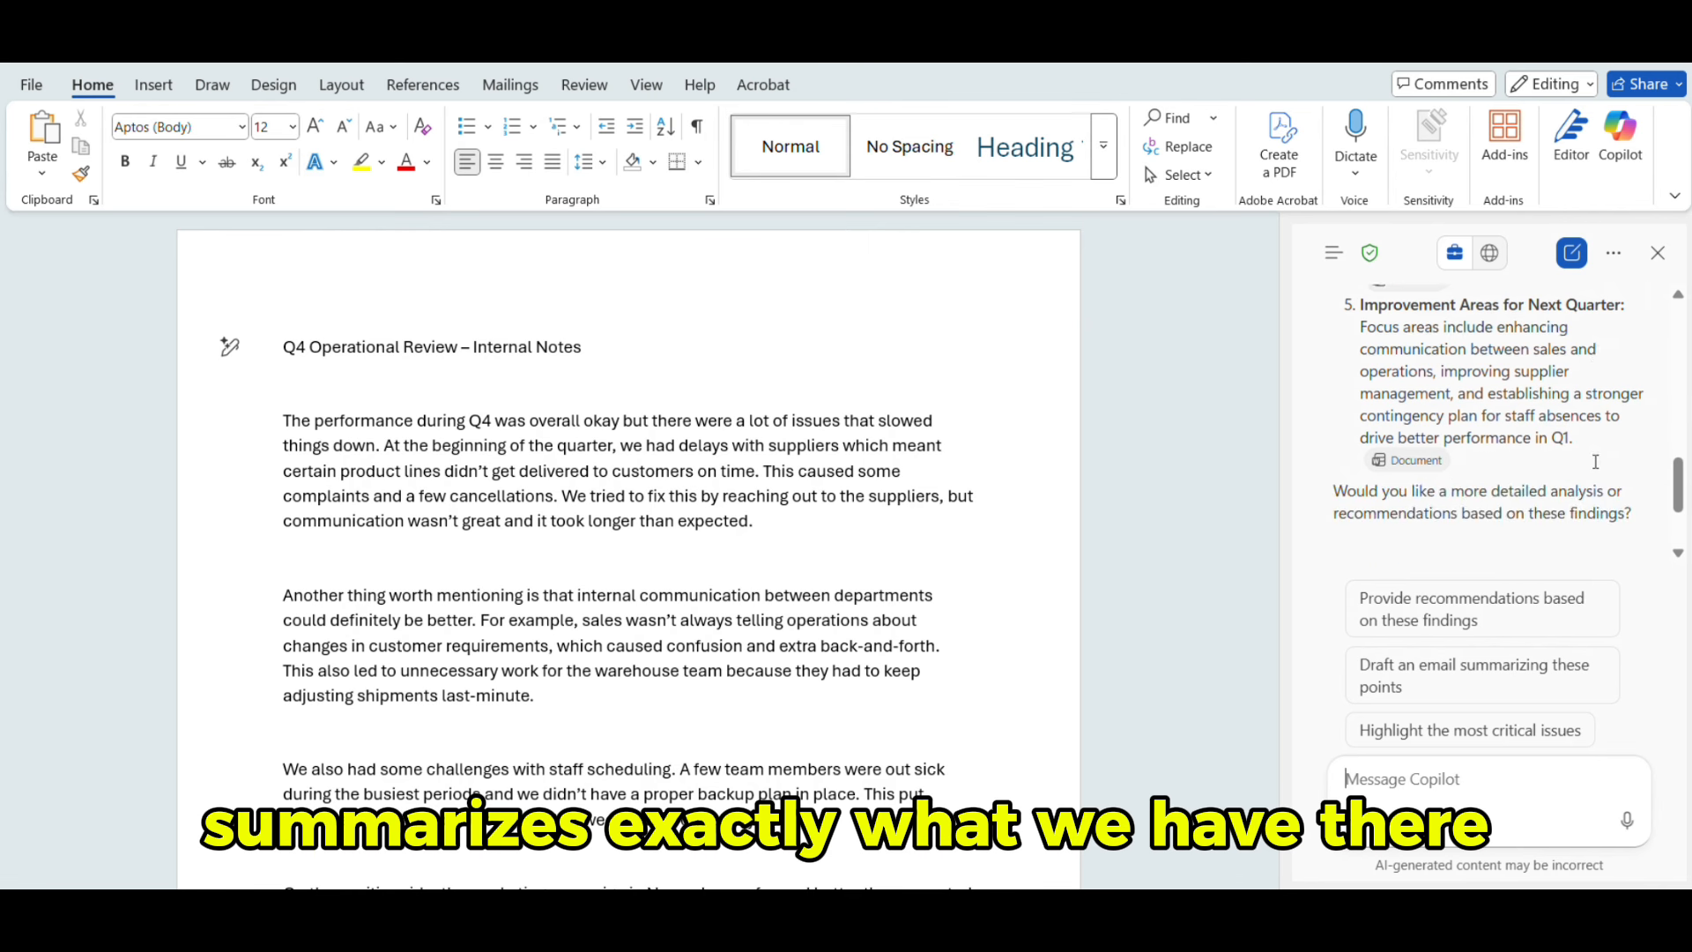
- Read through Copilot's key-point summary of the Q4 review, from the first point to the follow-up question at its end
{"action": "scroll", "coordinate": [1595, 461], "scroll_direction": "up", "scroll_amount": 5}
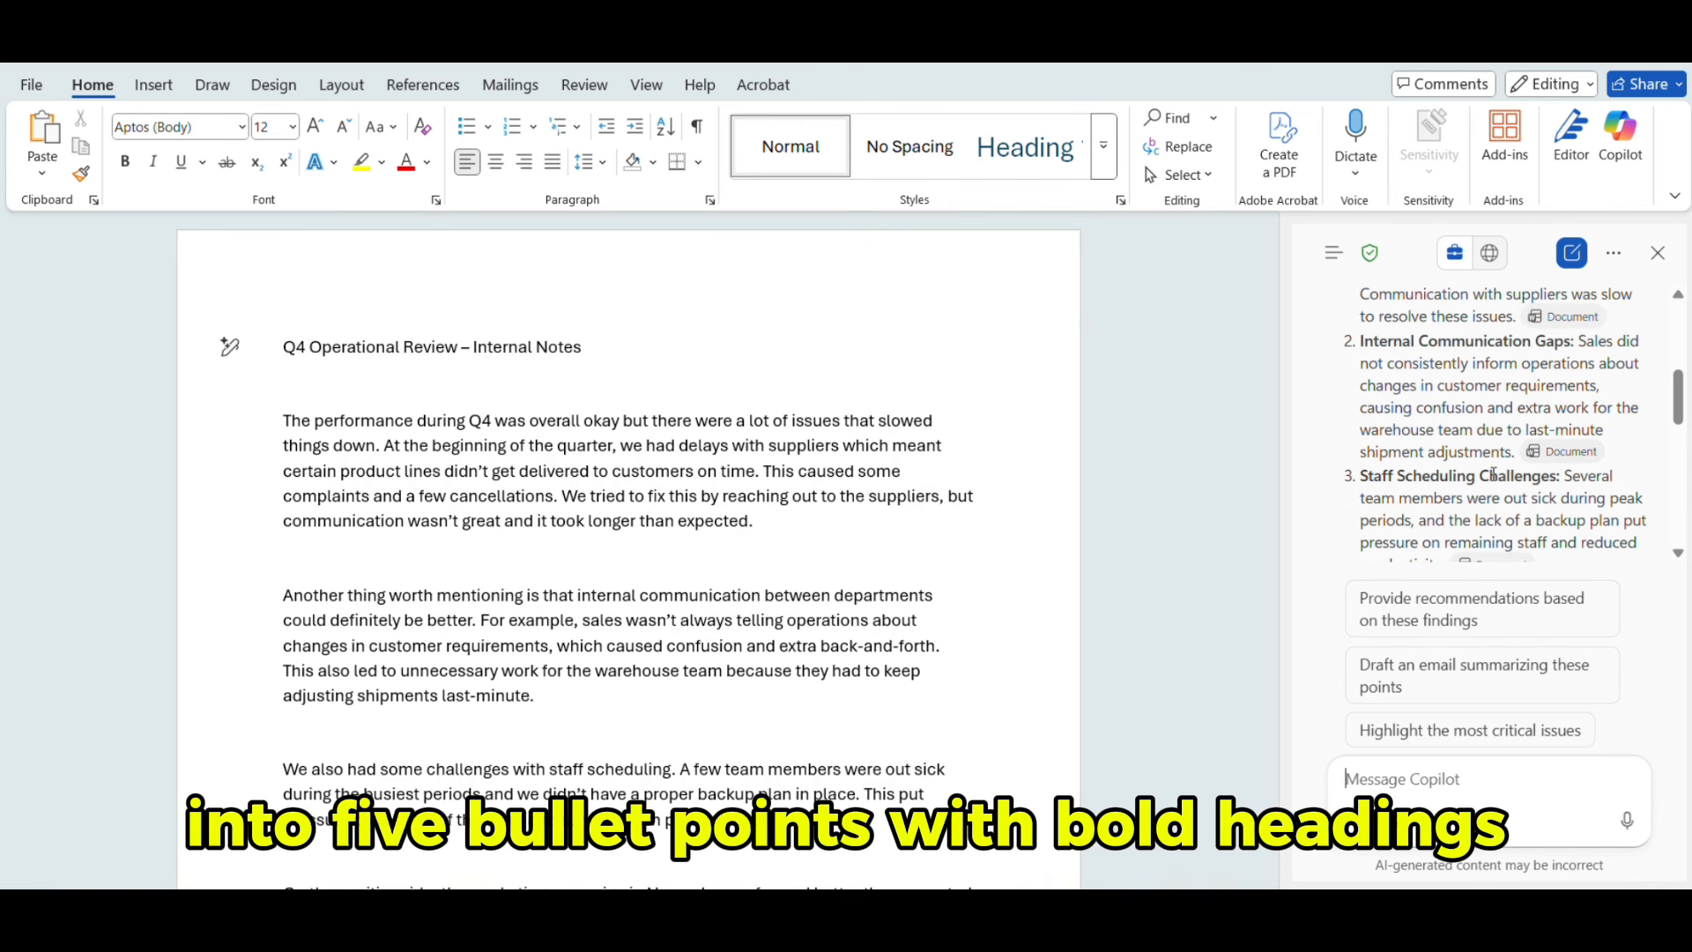
{"action": "scroll", "coordinate": [1493, 475], "scroll_direction": "up", "scroll_amount": 5}
{"action": "scroll", "coordinate": [1494, 473], "scroll_direction": "down", "scroll_amount": 2}
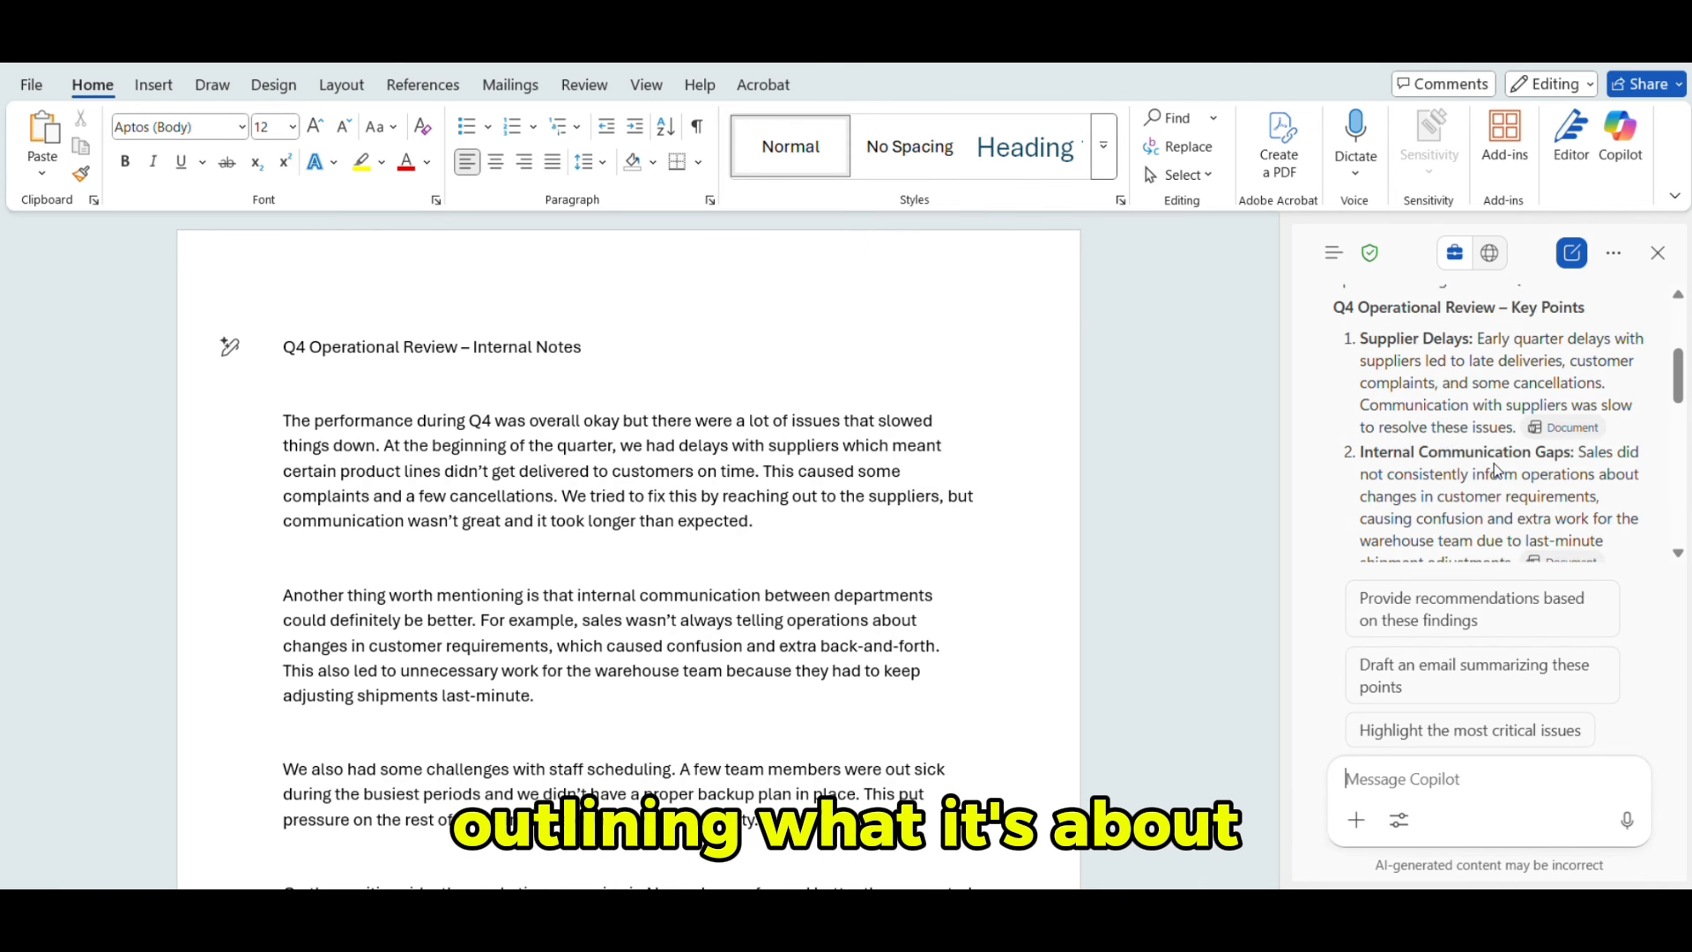
{"action": "scroll", "coordinate": [1494, 470], "scroll_direction": "down", "scroll_amount": 8}
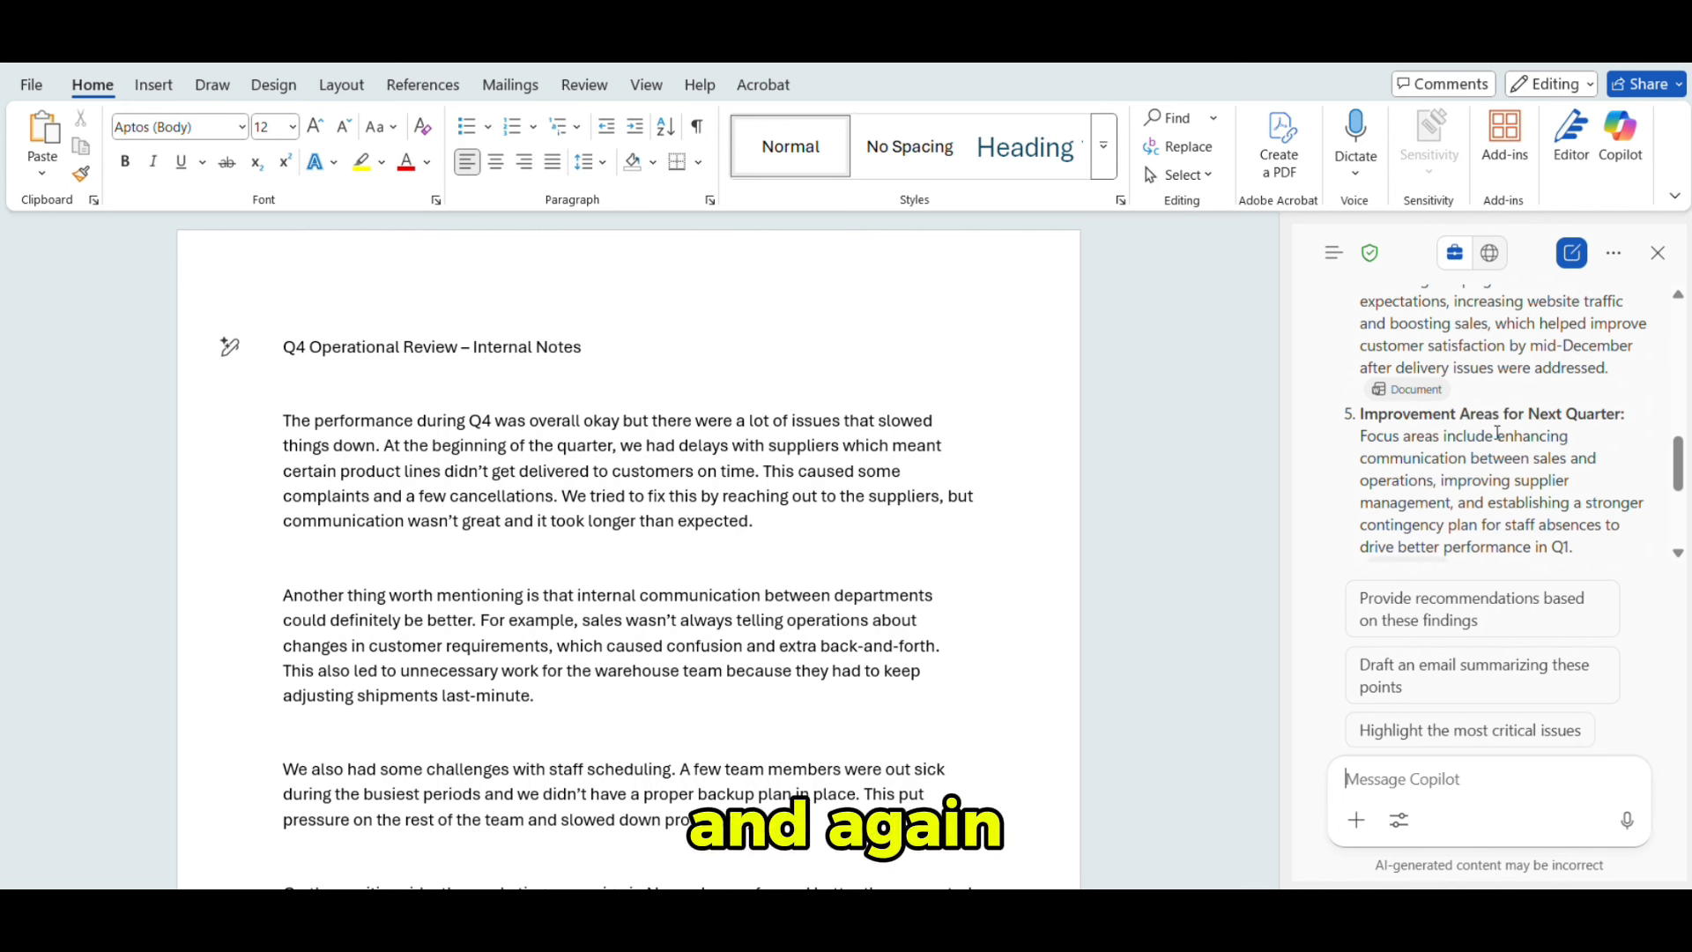
{"action": "scroll", "coordinate": [1498, 432], "scroll_direction": "down", "scroll_amount": 3}
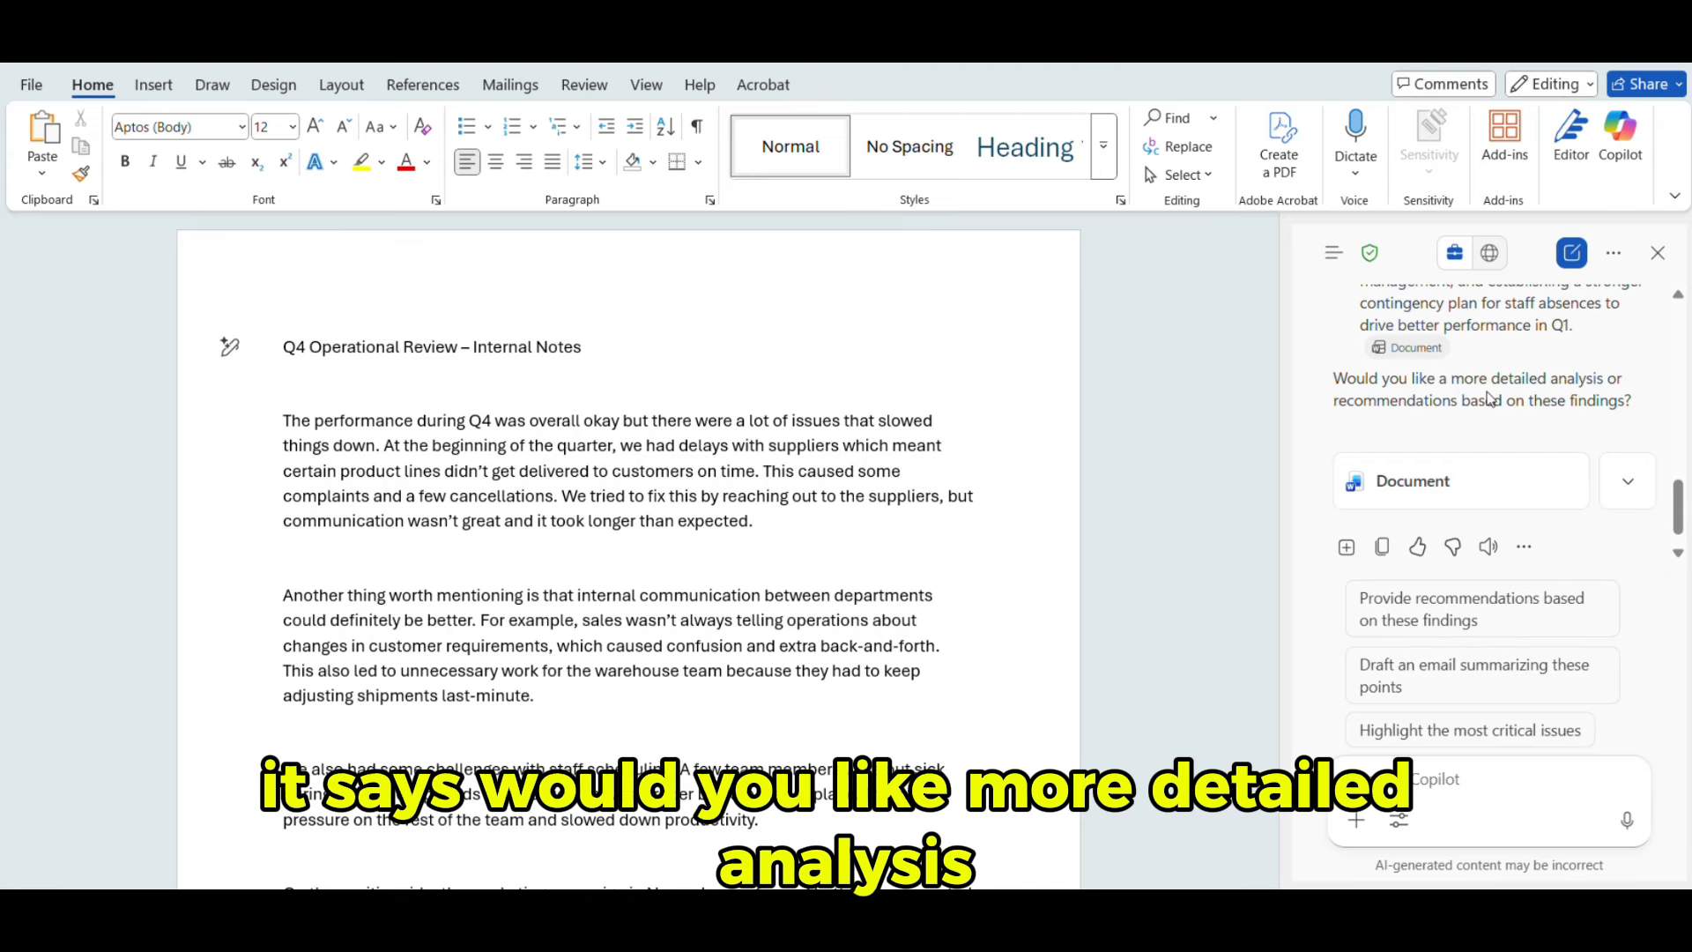